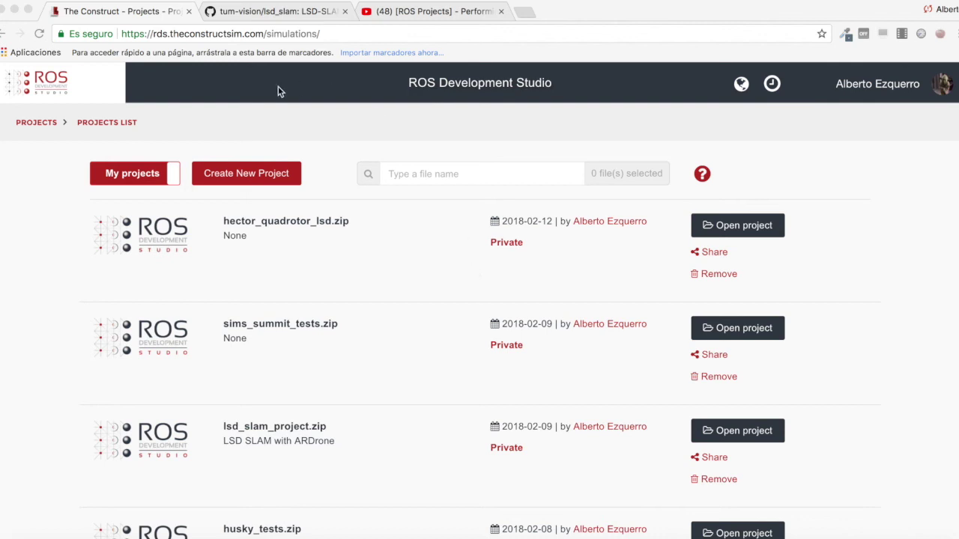
- Bring up the YouTube tutorial 'Performing LSD-SLAM with a ROS based Parrot AR.Drones'
left_click(217, 137)
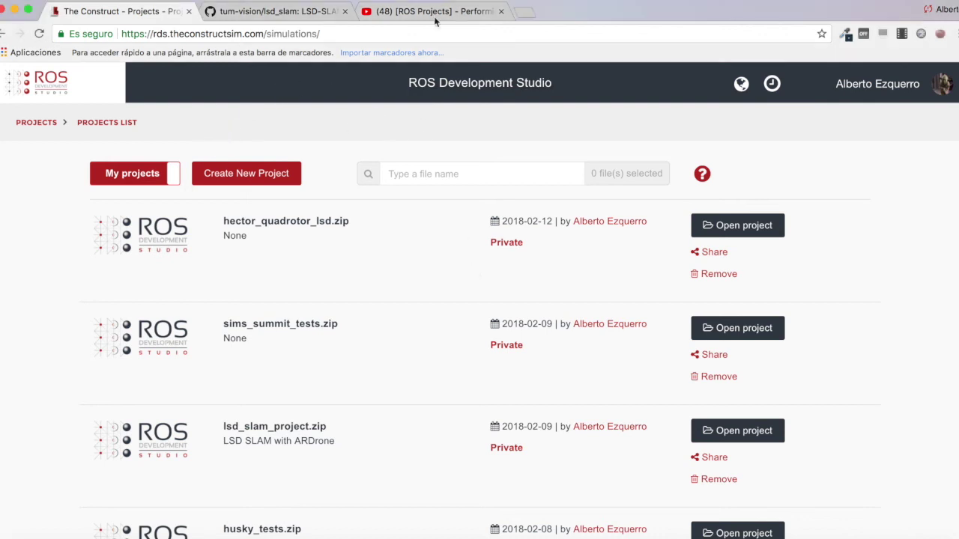
left_click(409, 17)
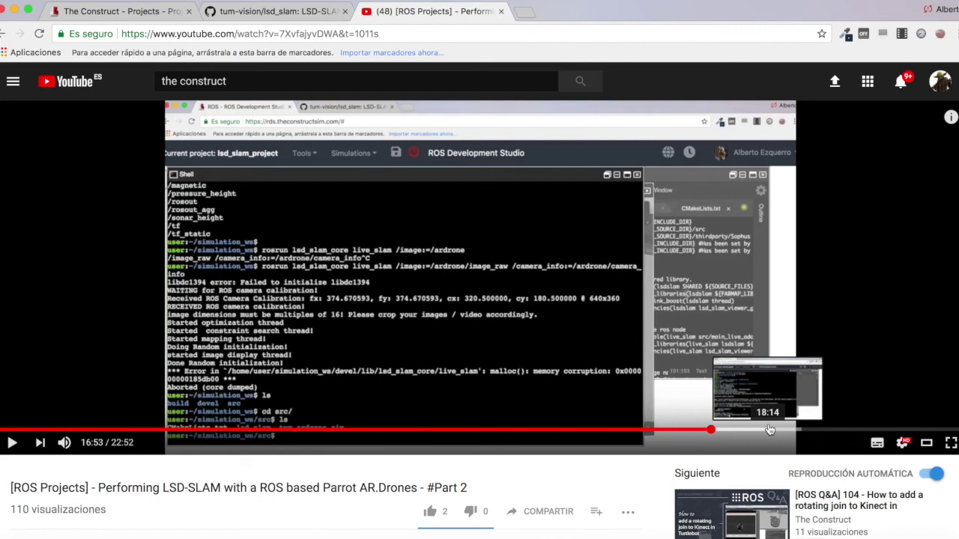
- Skip the tutorial ahead through 18:14, 19:50 and 20:38 to the live_slam launch
left_click(769, 430)
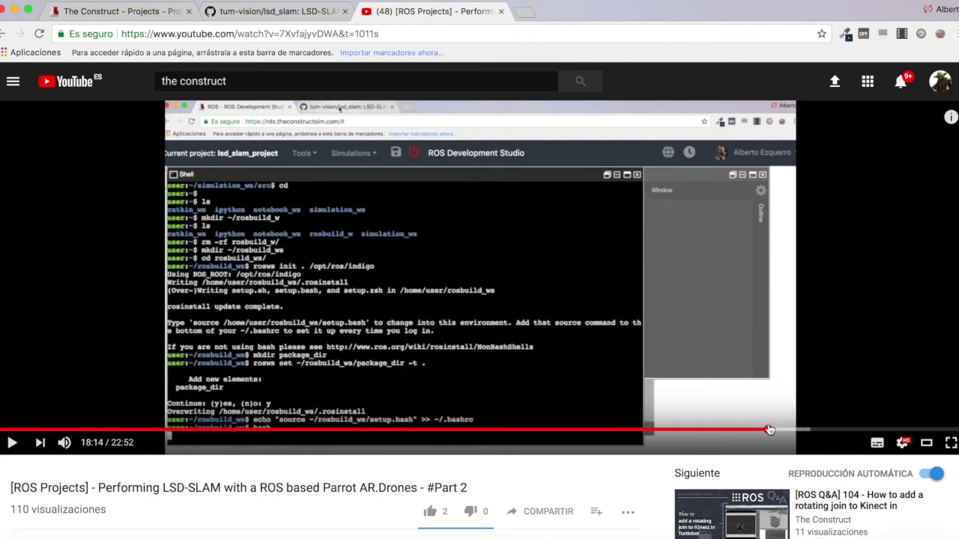
left_click(837, 430)
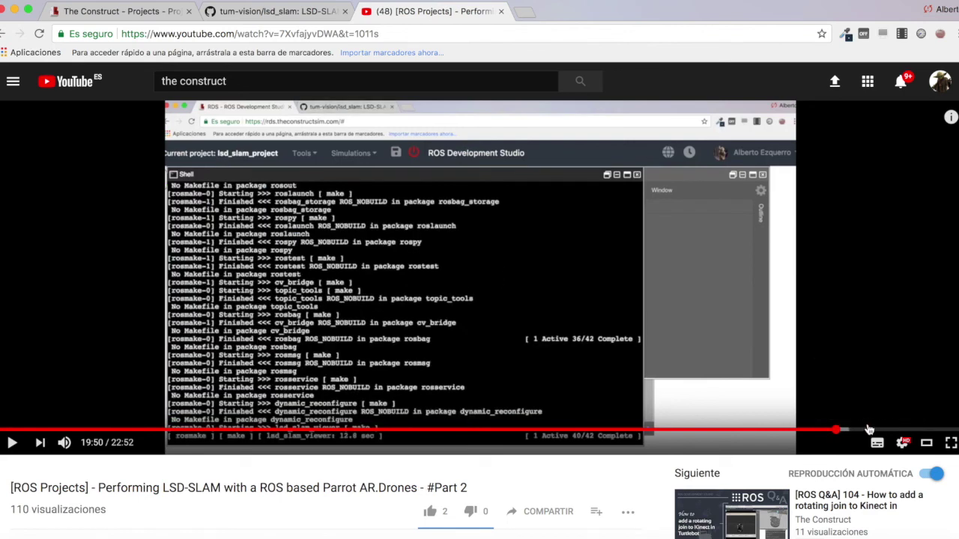
left_click(869, 430)
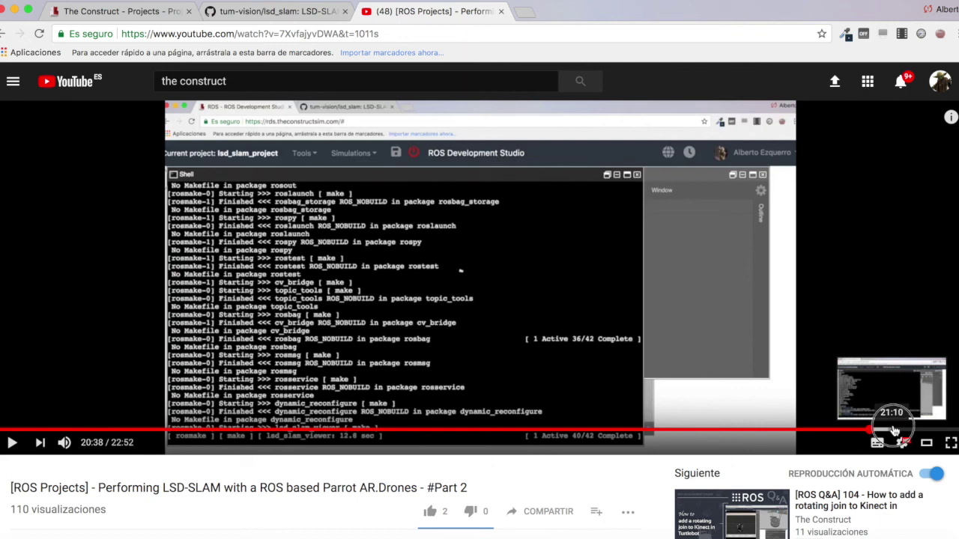
left_click(894, 430)
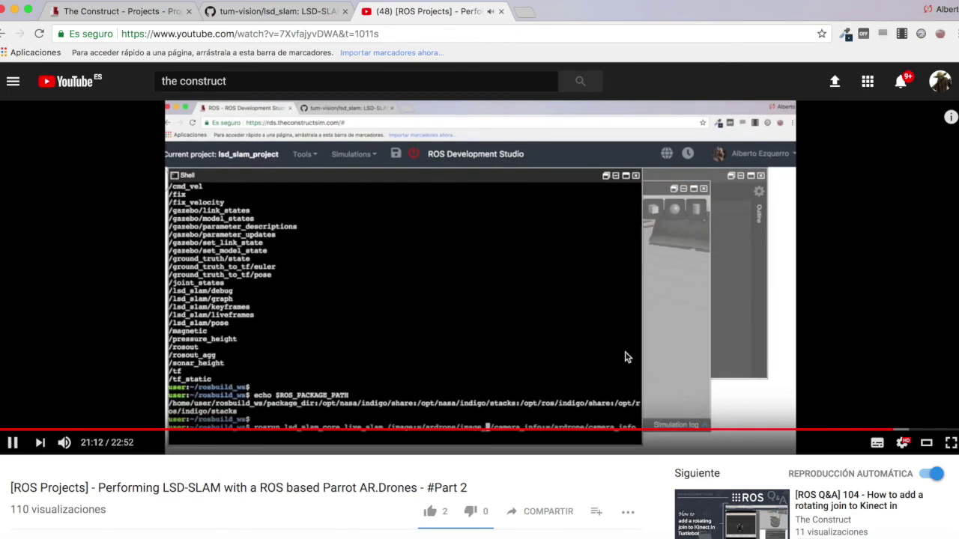
- Play the live_slam section and pause it on the memory corruption crash
left_click(628, 358)
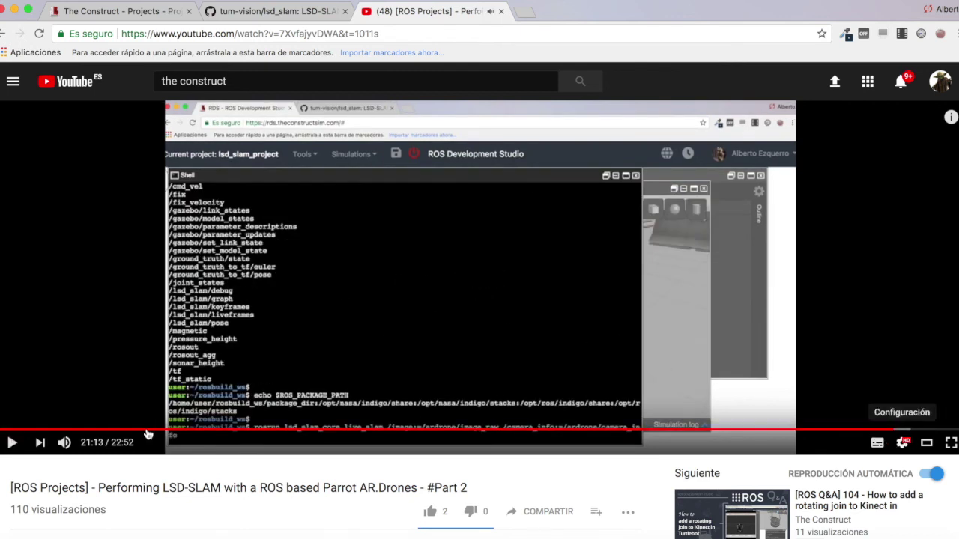
left_click(12, 443)
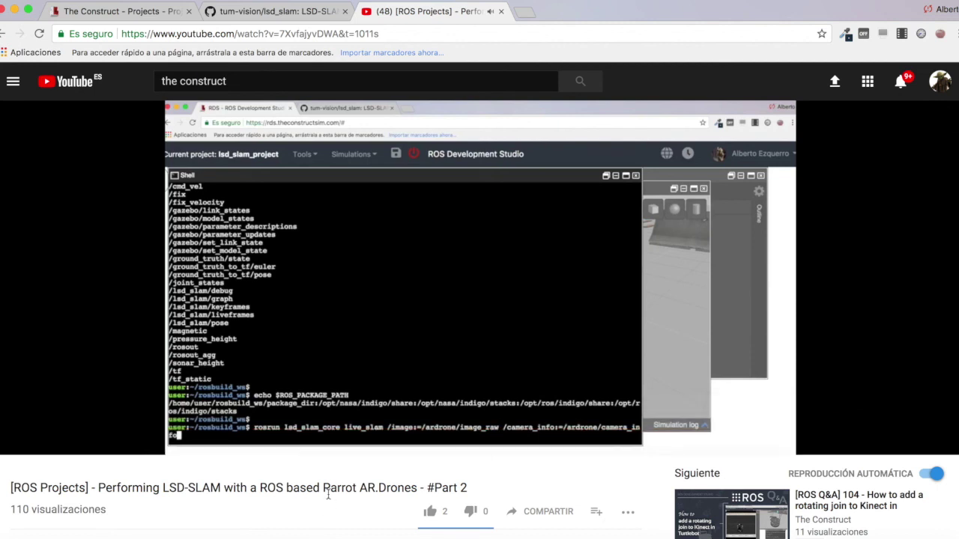
scroll(328, 494, "down", 2)
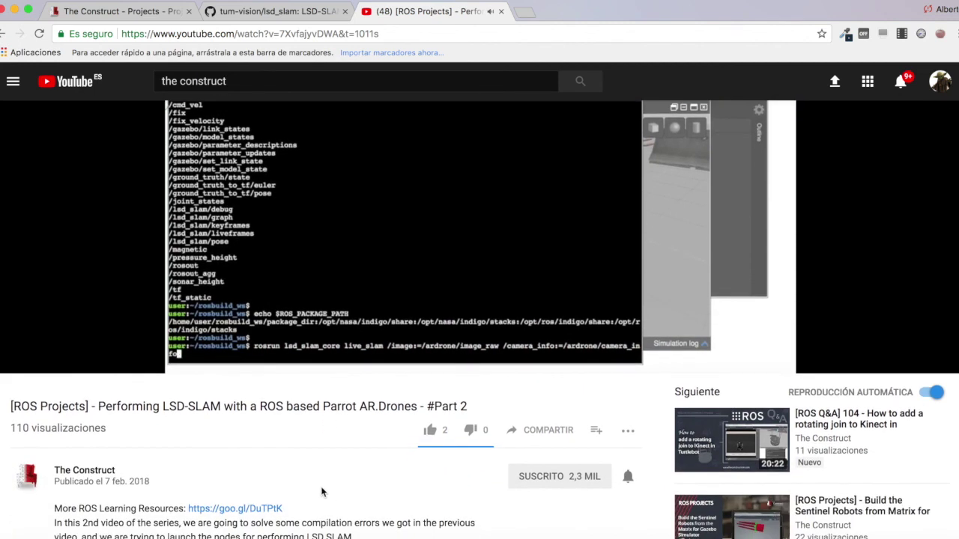
scroll(712, 240, "up", 1)
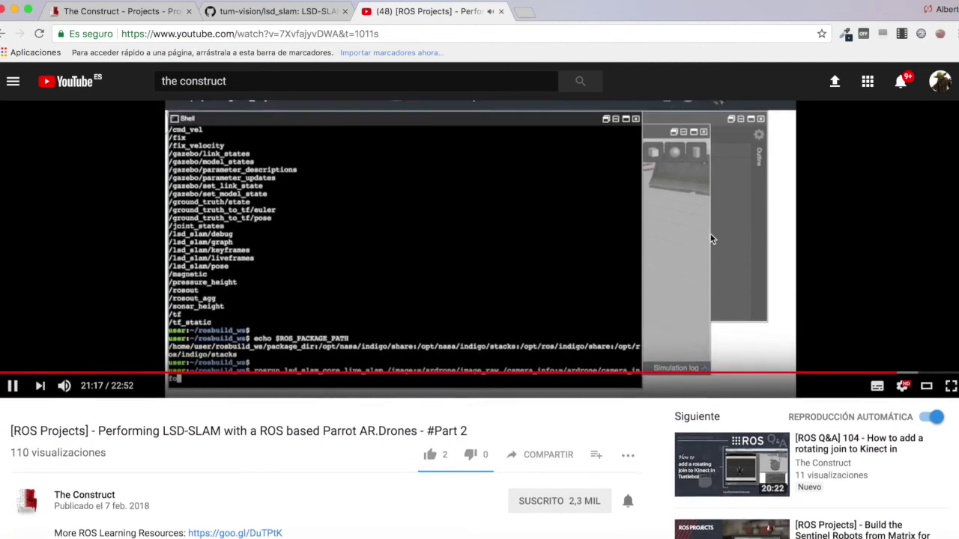
scroll(712, 240, "up", 2)
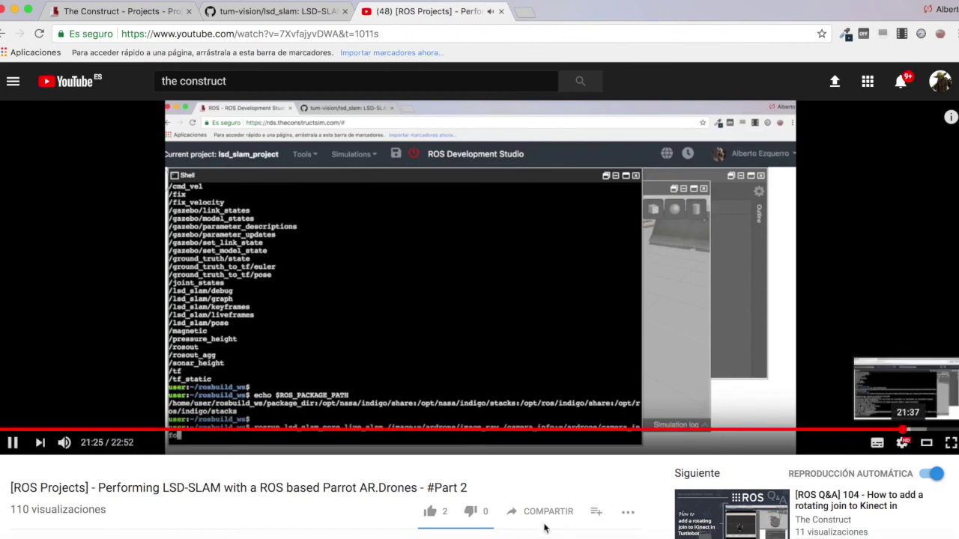
scroll(385, 508, "down", 2)
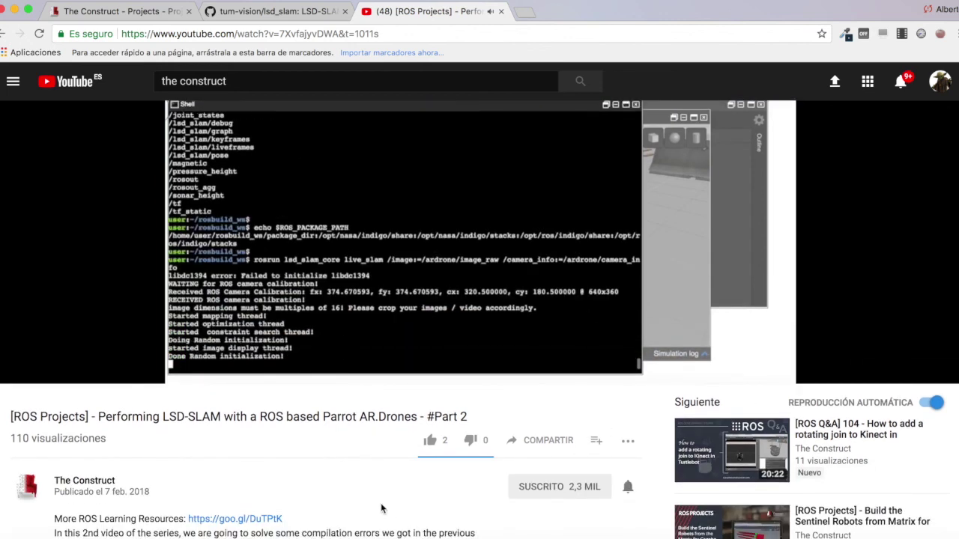
left_click(379, 263)
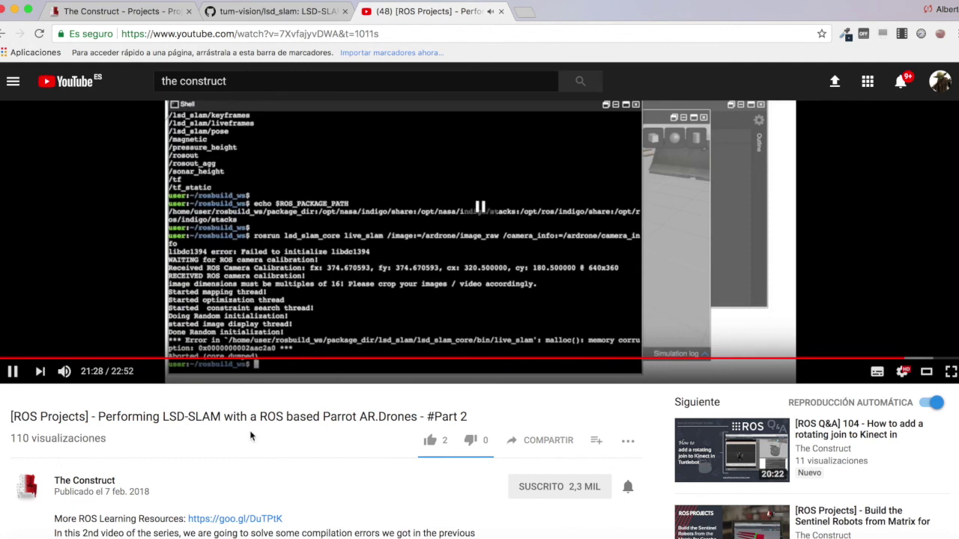
key("space")
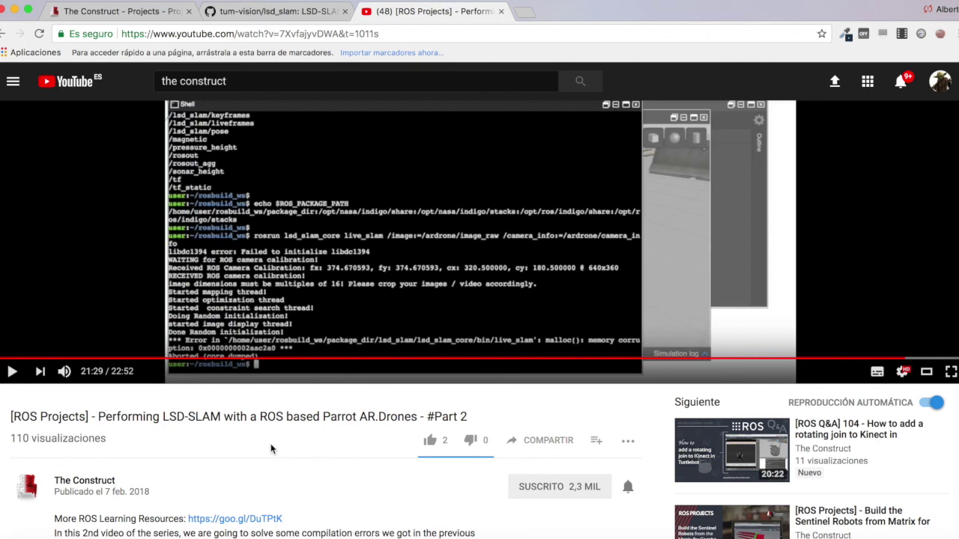
- Go back to the ROS Development Studio projects list
left_click(90, 11)
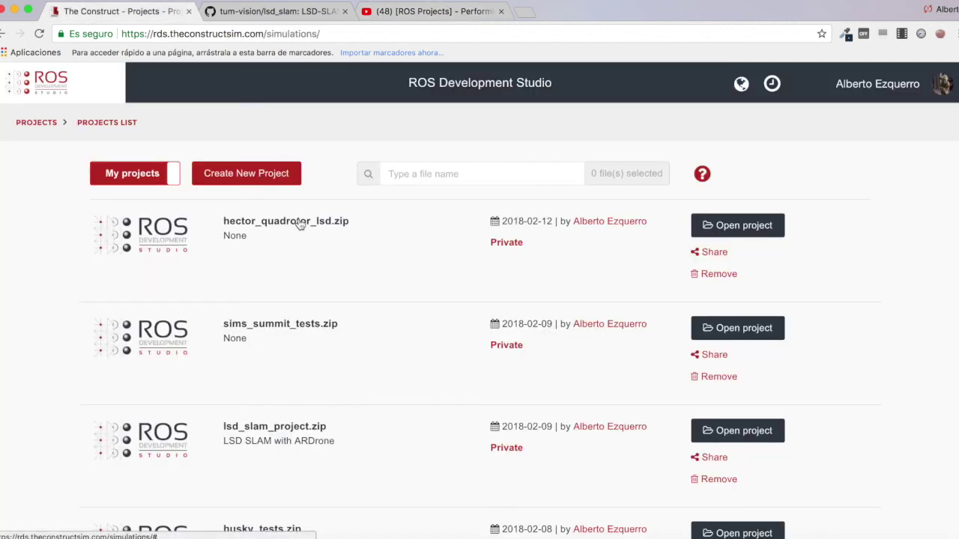
- Open the hector_quadrotor_lsd project and return once it's loading
left_click(763, 234)
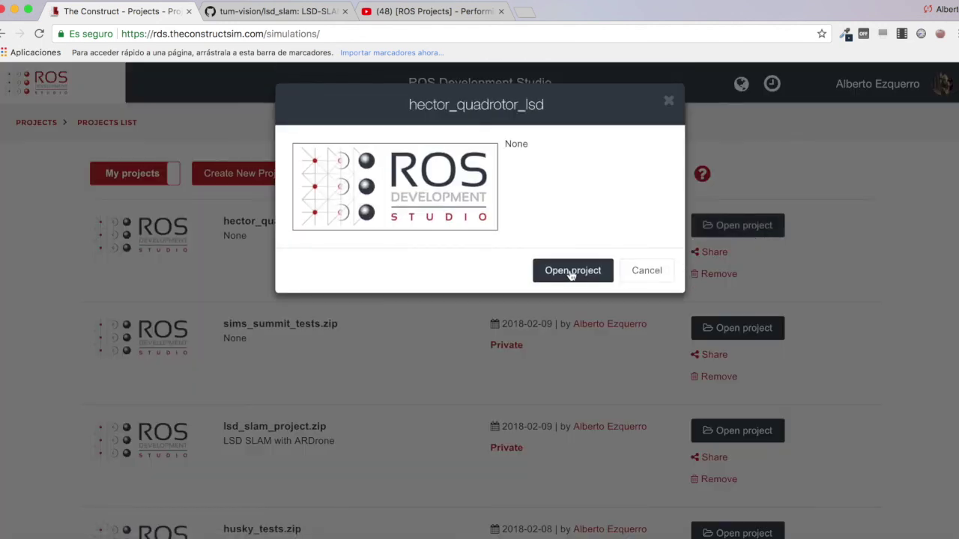
left_click(571, 273)
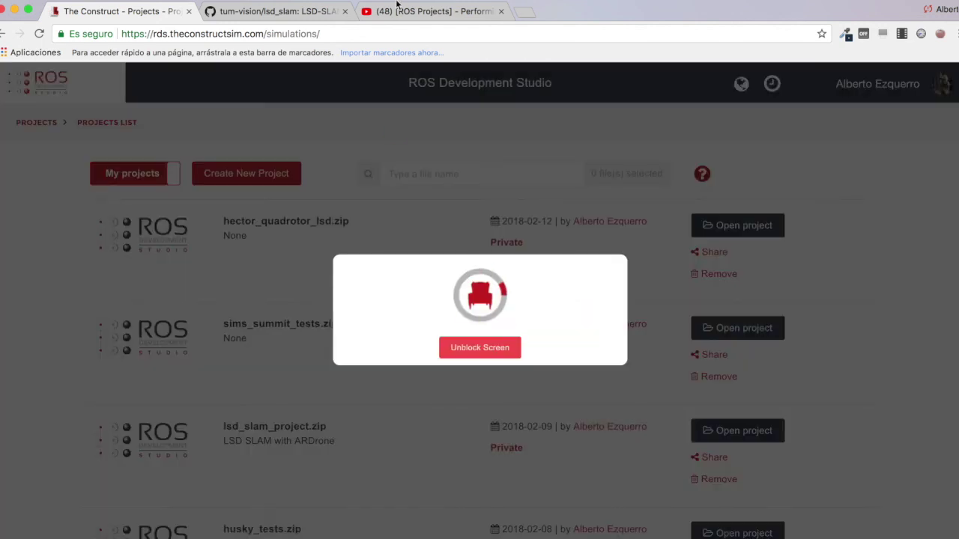
left_click(407, 12)
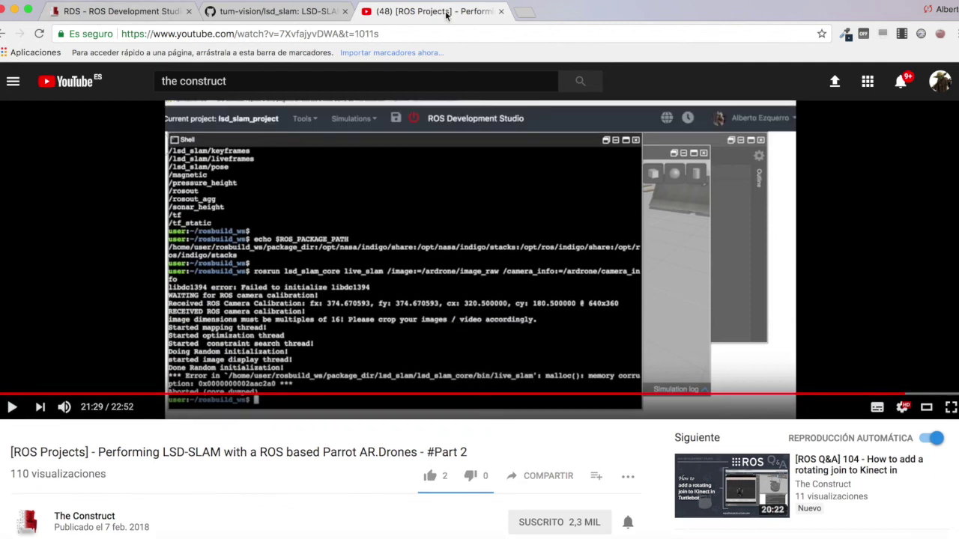
left_click(90, 16)
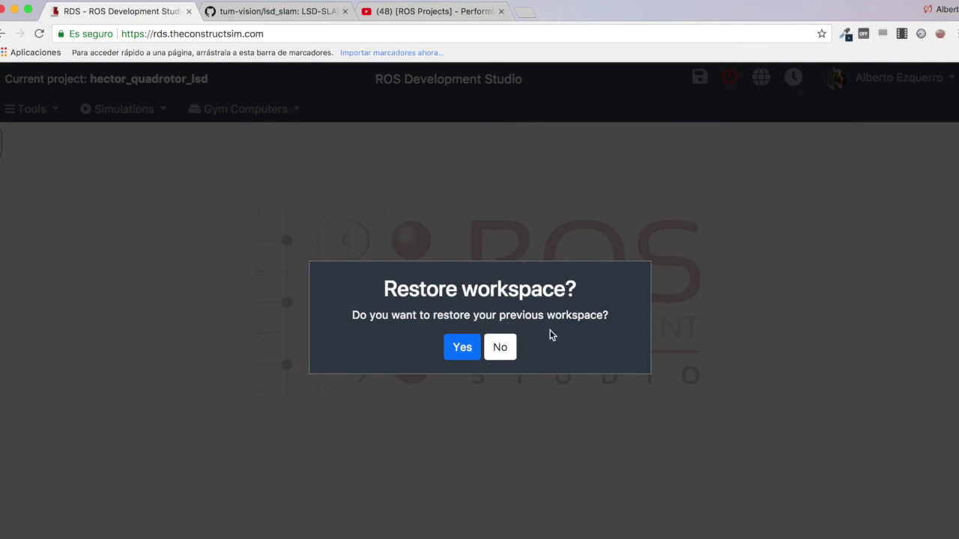
- Decline restoring the workspace and open Cloud9 with a Shell placed to its right
left_click(503, 348)
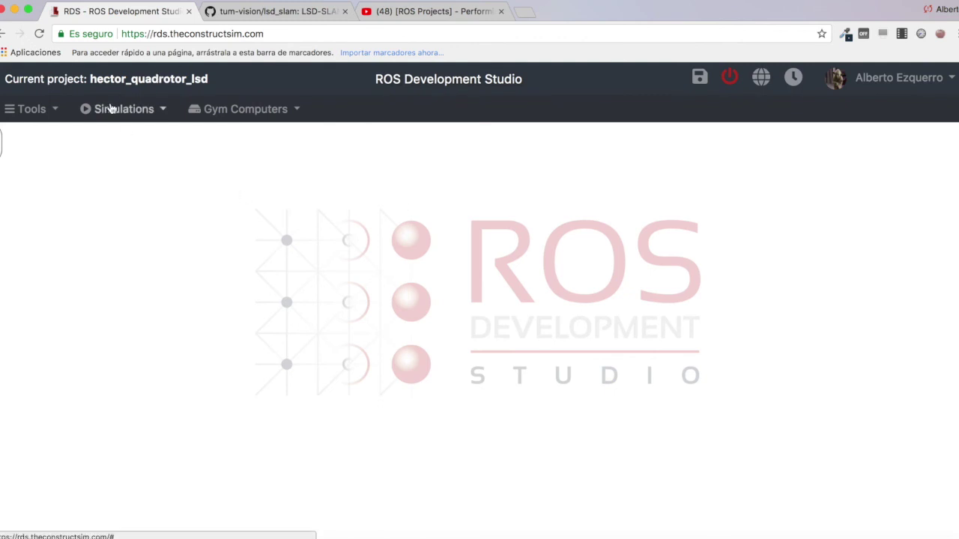
left_click(33, 109)
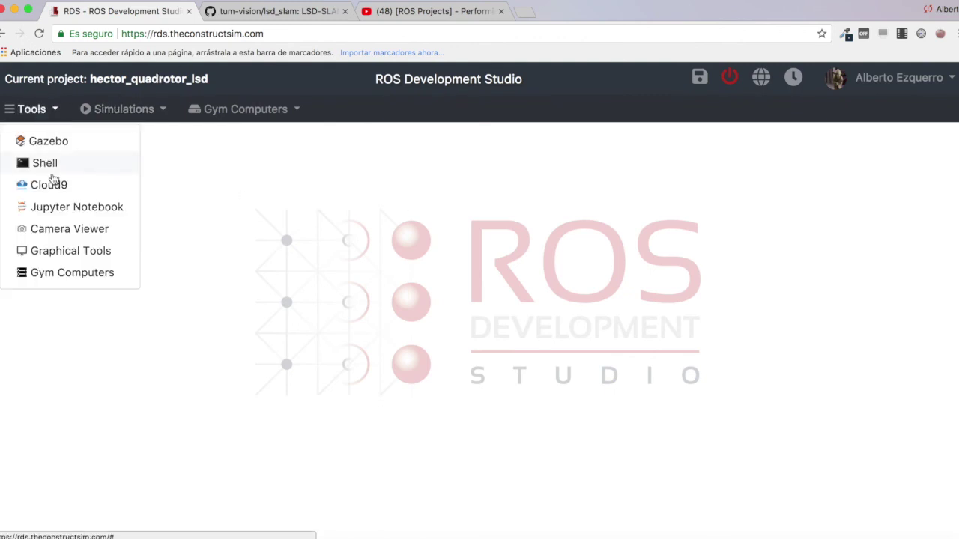
left_click(54, 184)
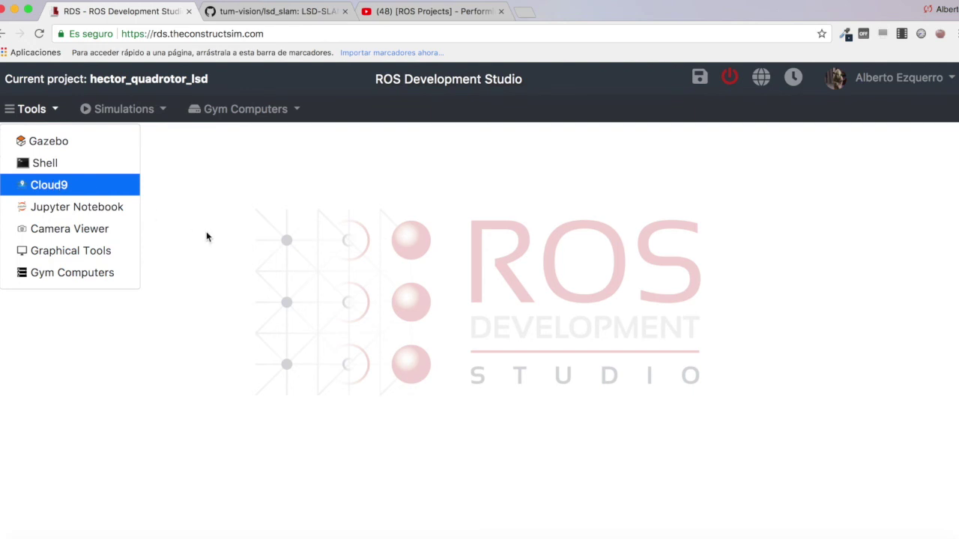
left_click(45, 110)
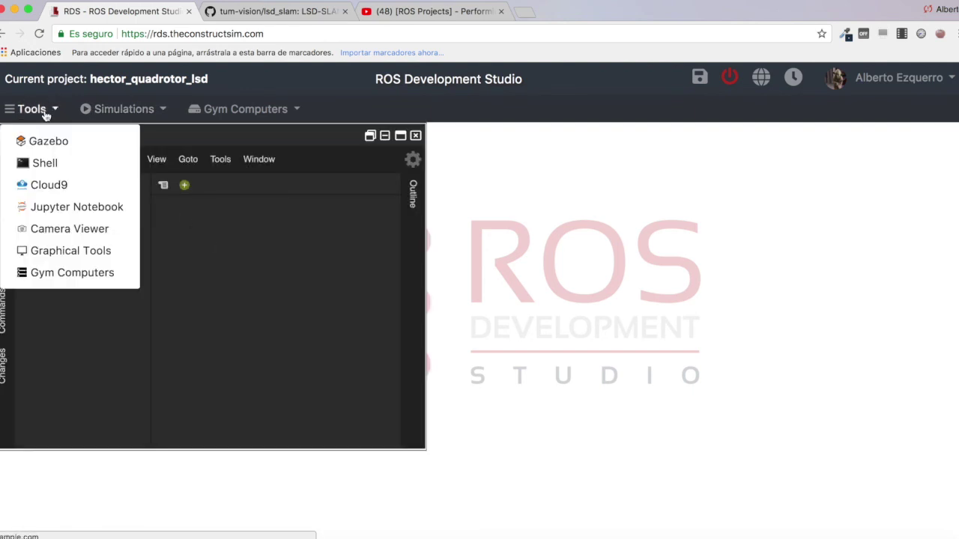
left_click(43, 162)
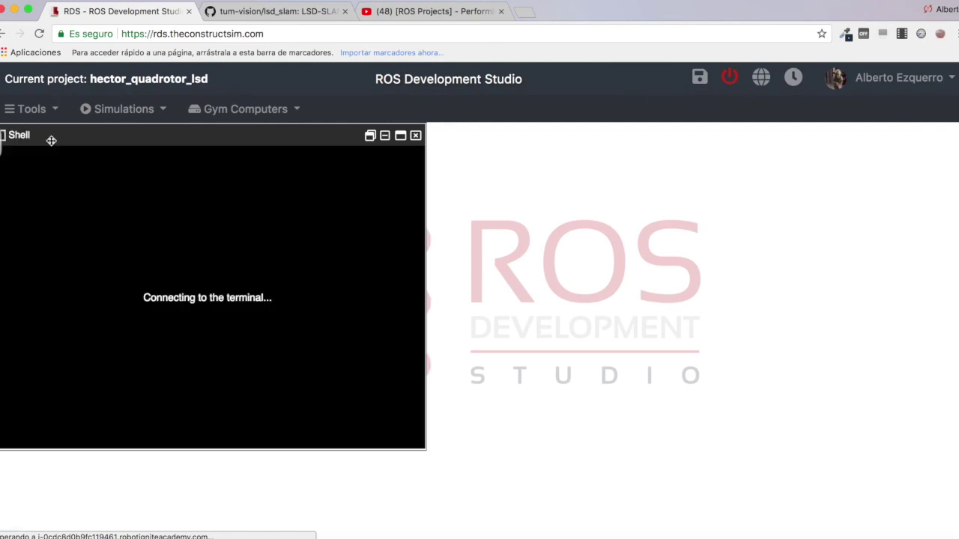
left_click_drag(51, 141, 567, 148)
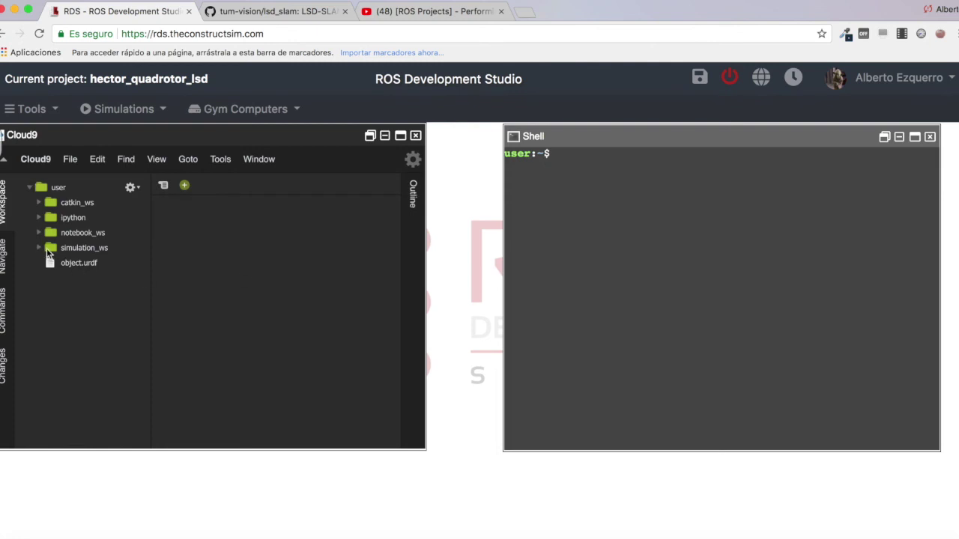
- Expand simulation_ws/src to check its packages, then collapse src again
left_click(40, 248)
left_click(47, 293)
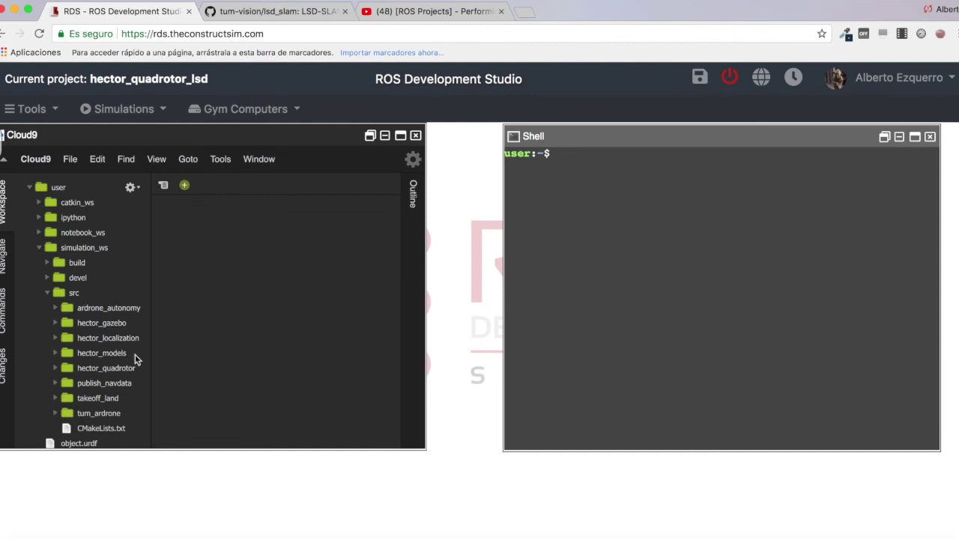
left_click(47, 294)
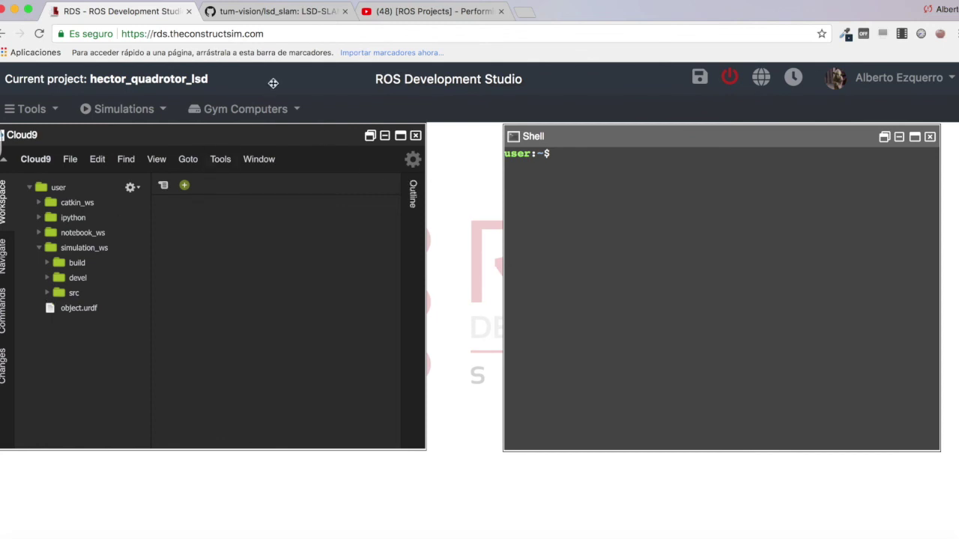
- List the home directory in the Shell and abandon a cd into simulation_ws
left_click(612, 228)
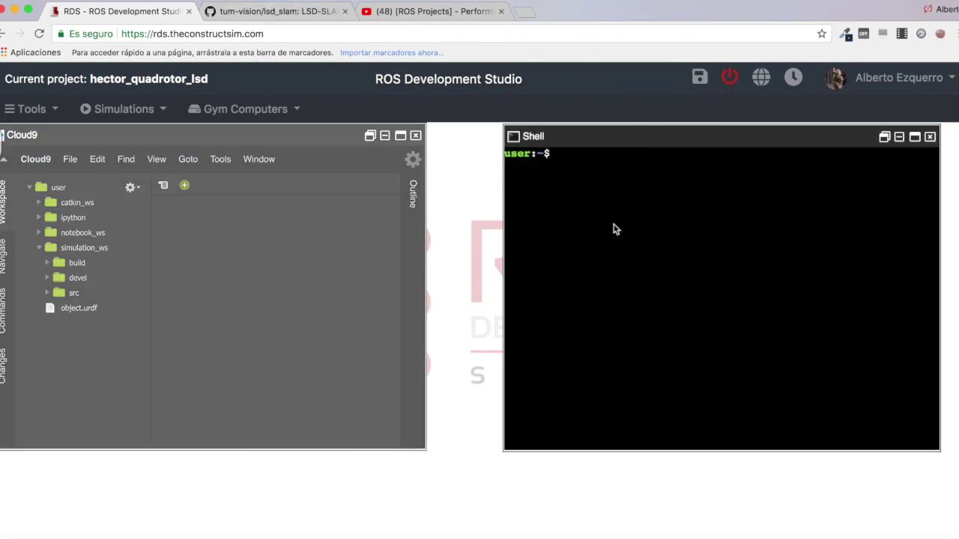
key("Return")
type("ls")
key("Return")
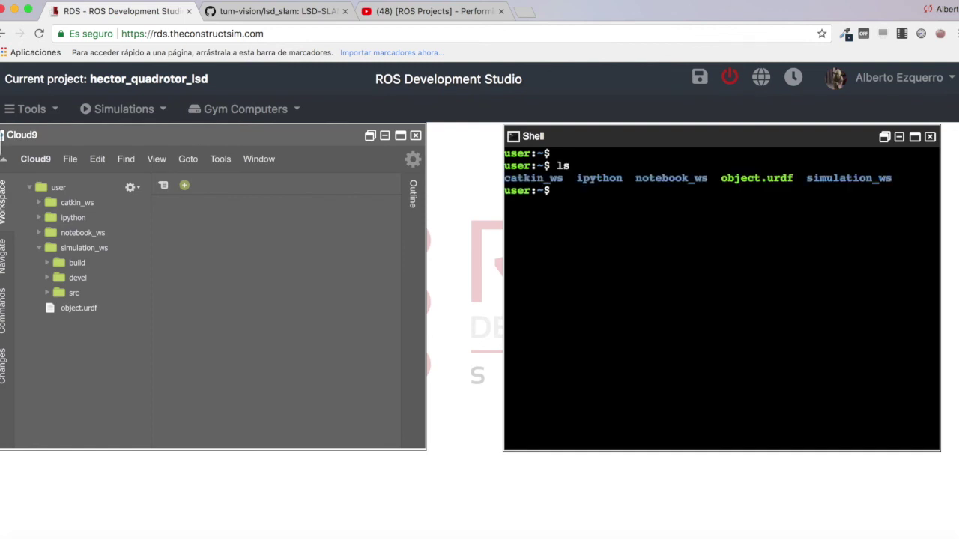
type("cd si")
key("Tab")
key("BackSpace")
key("BackSpace")
key("BackSpace")
key("BackSpace")
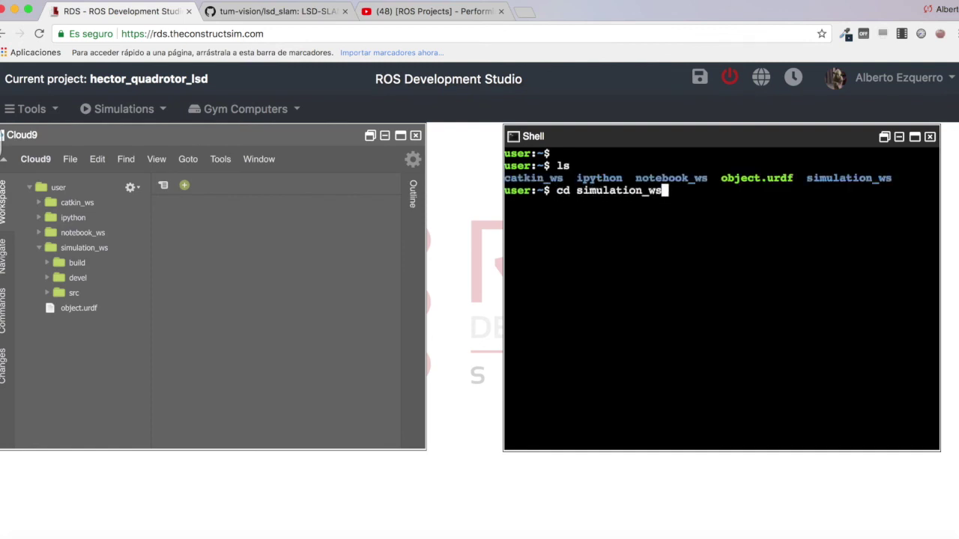
key("ctrl+c")
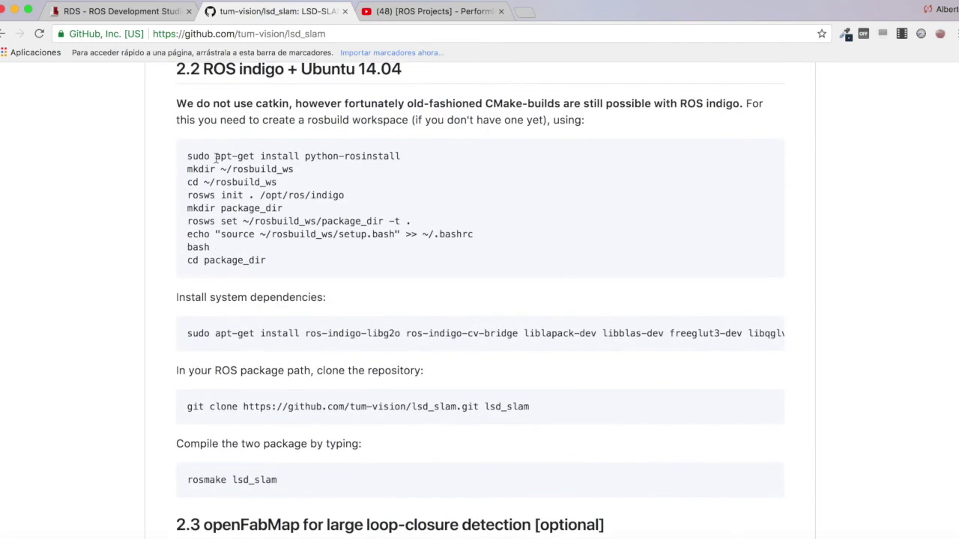
- Create ~/rosbuild_ws and initialise it with rosws init for ROS indigo
left_click_drag(187, 170, 300, 174)
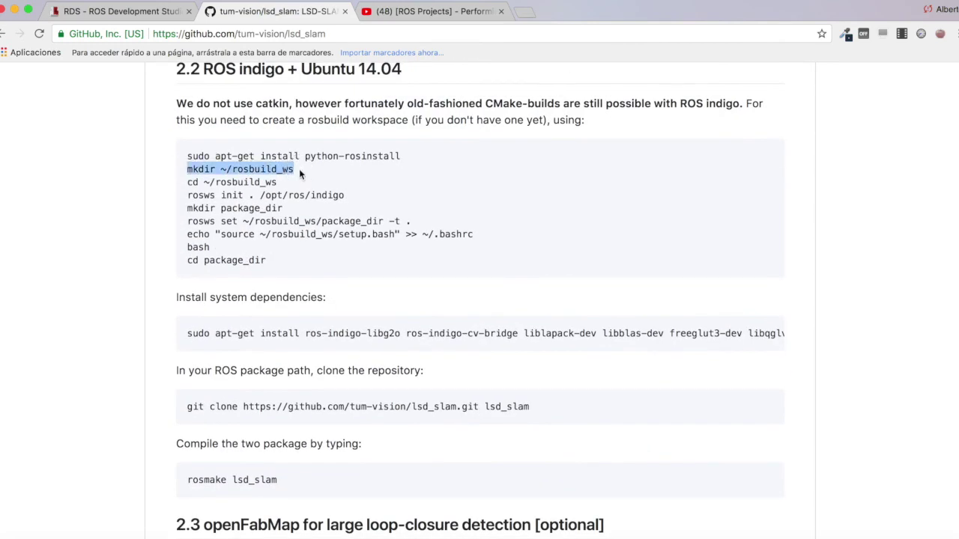
left_click(143, 11)
key("super+v")
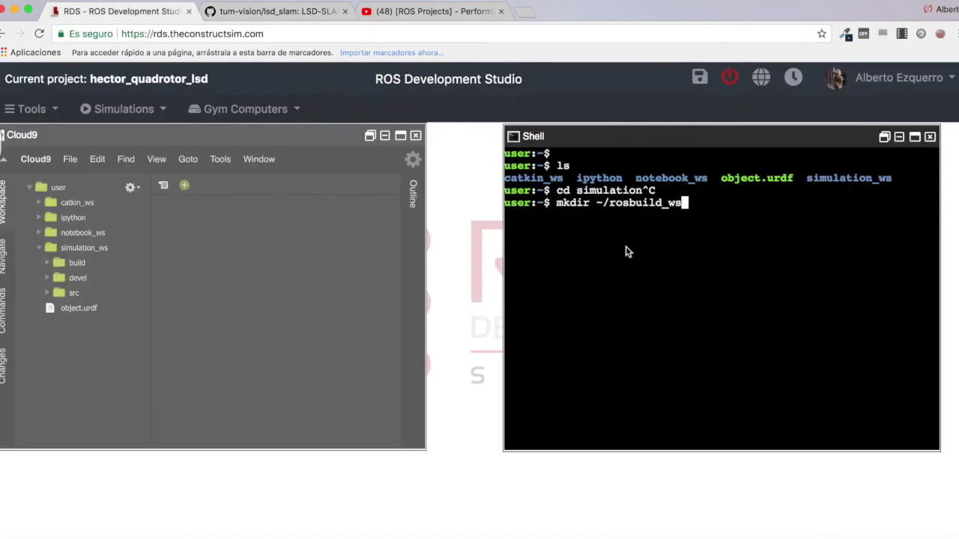
key("Return")
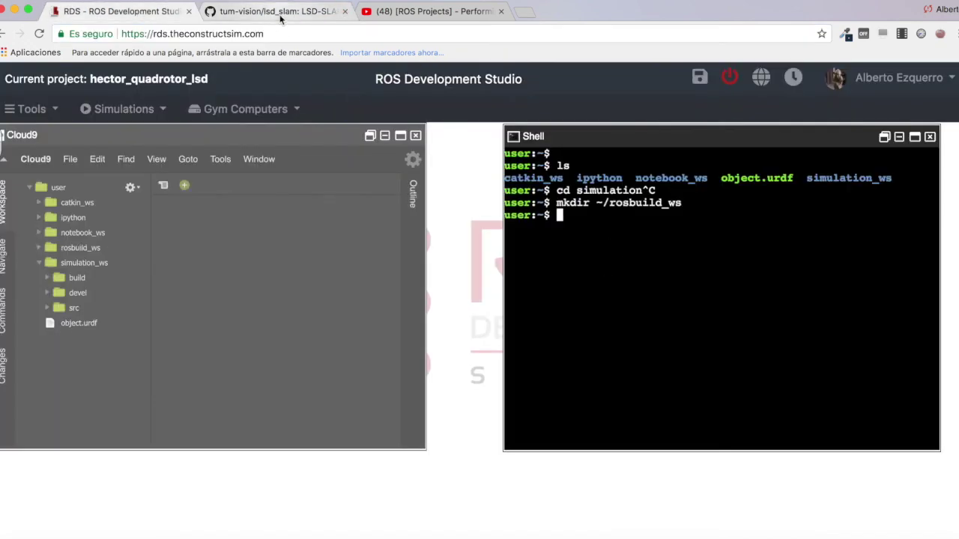
left_click(283, 12)
left_click_drag(188, 195, 350, 198)
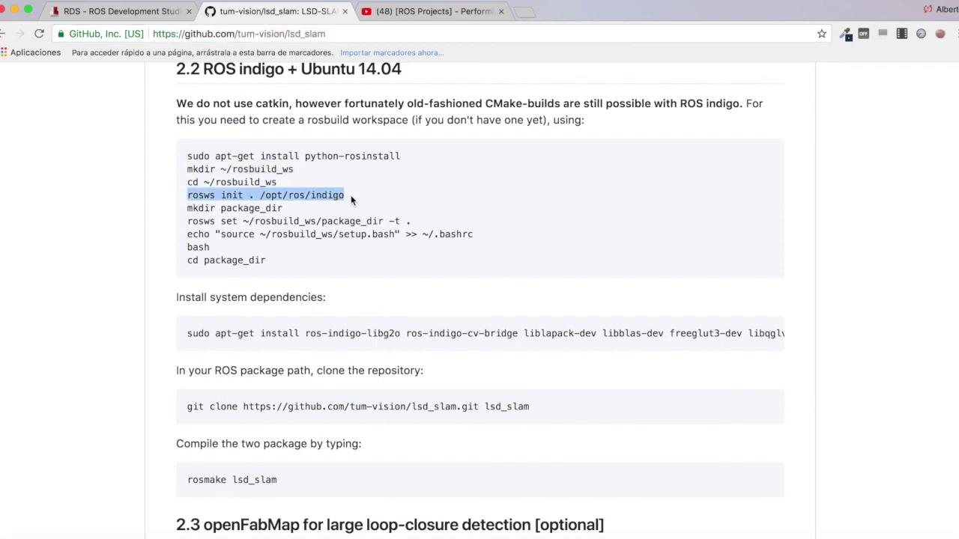
left_click(143, 12)
type("cd rosbuild_ws/")
key("Return")
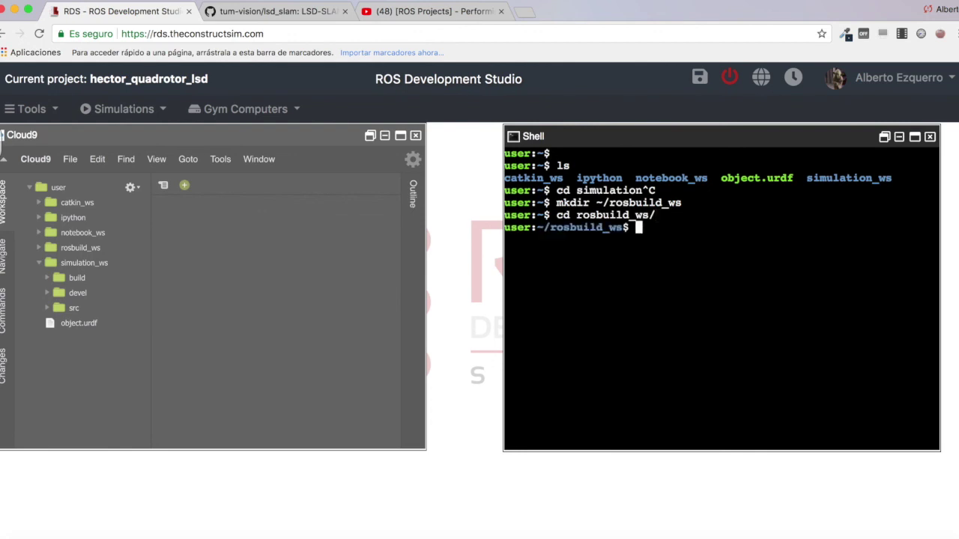
key("super+v")
key("Return")
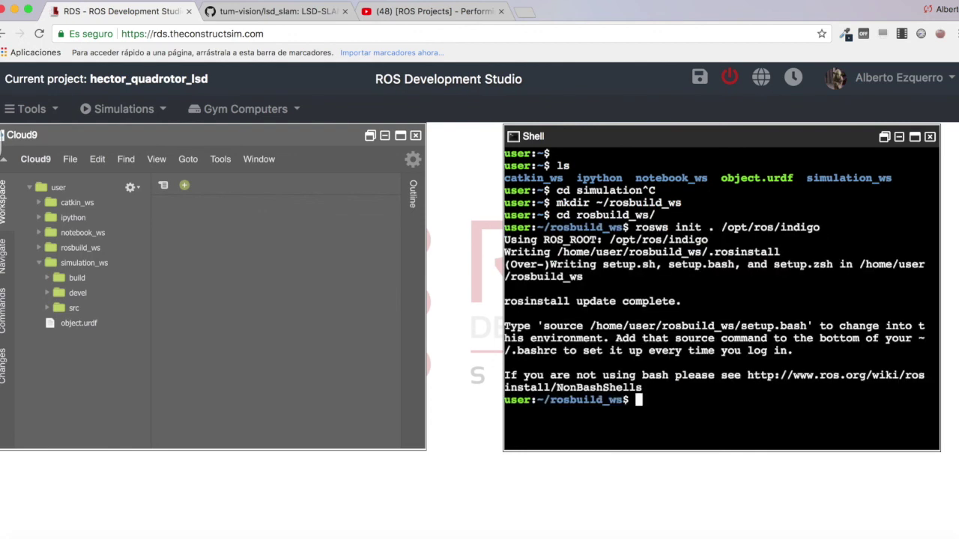
- Create package_dir and register it in the workspace with rosws set, answering y
left_click(251, 12)
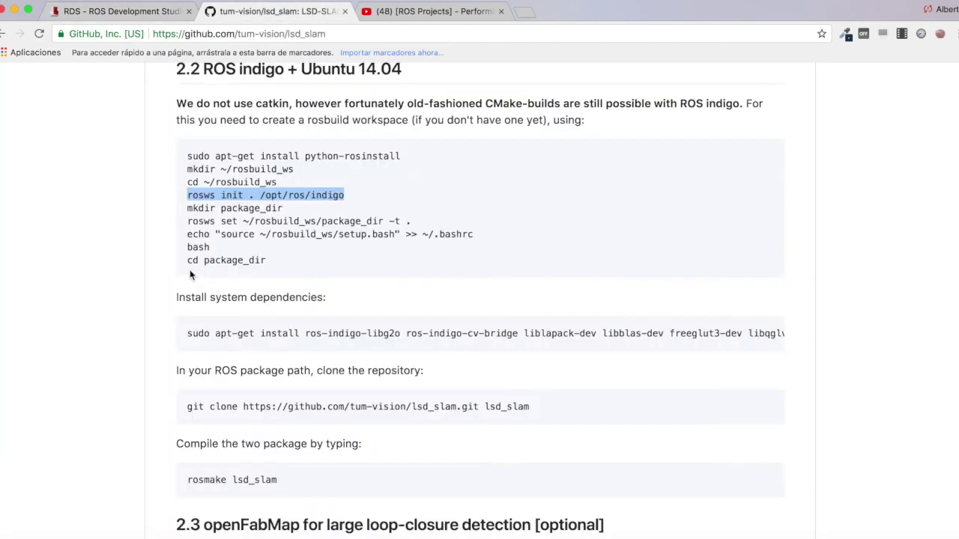
left_click_drag(188, 209, 292, 214)
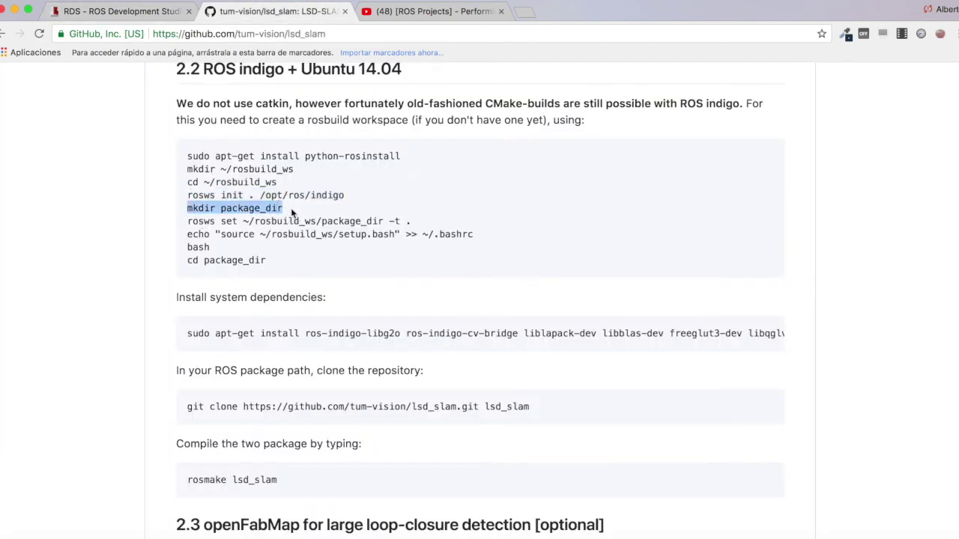
left_click(122, 10)
key("super+v")
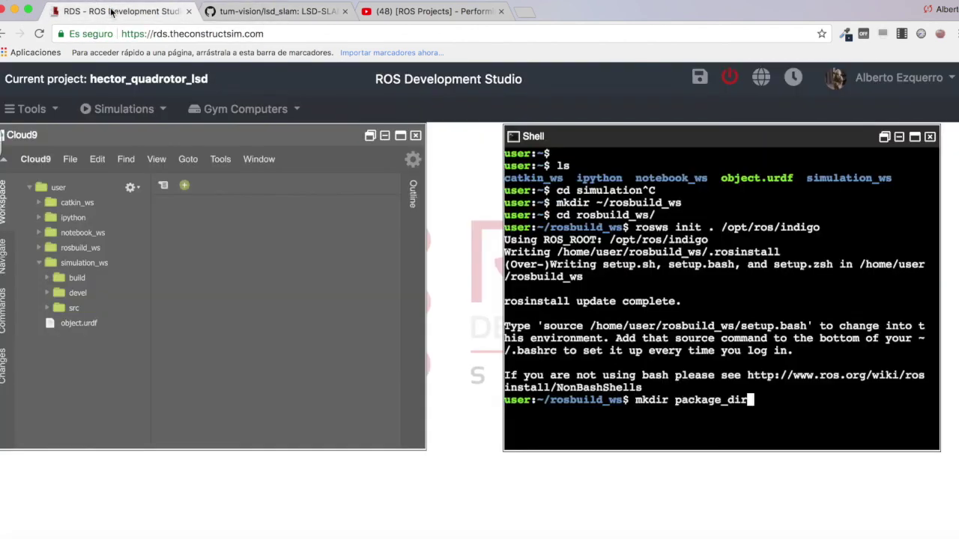
key("Return")
left_click(265, 12)
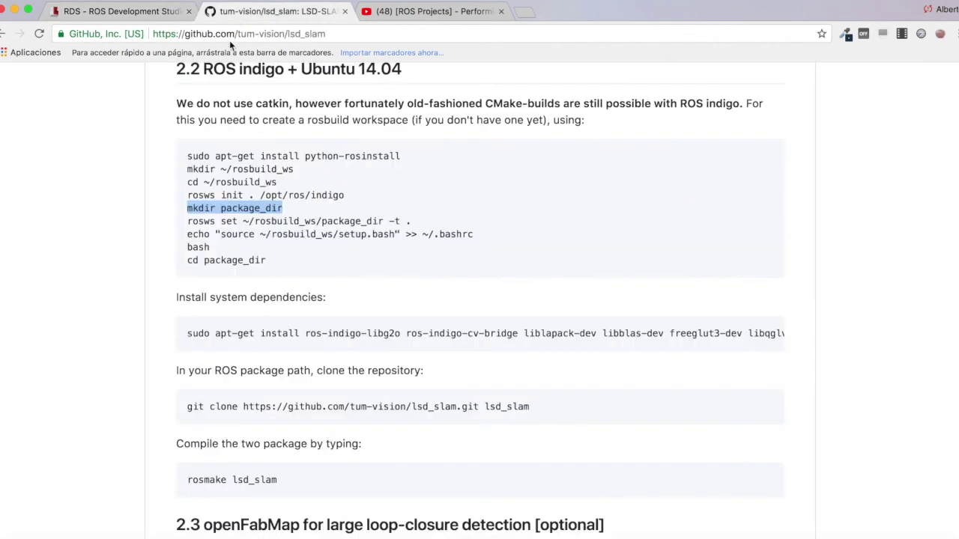
left_click(189, 222)
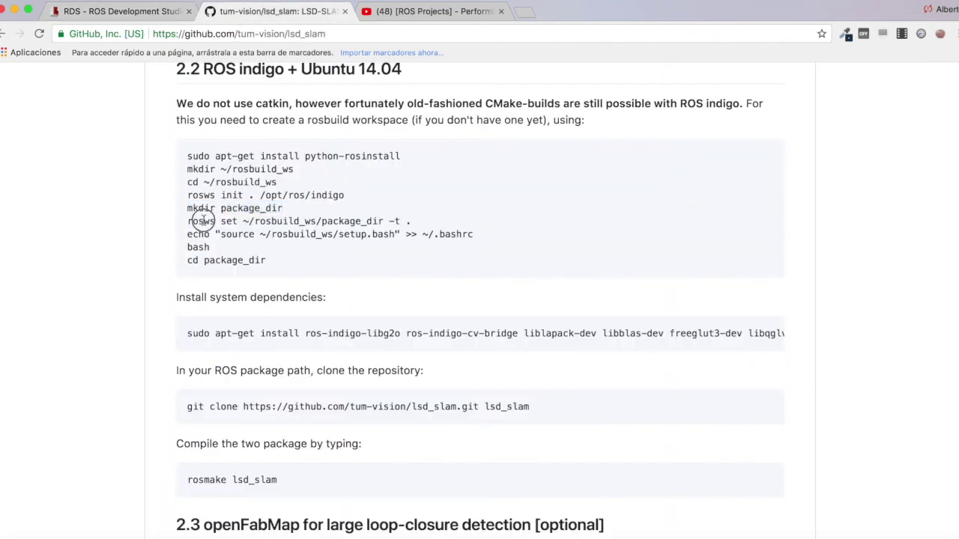
left_click(411, 219, "shift")
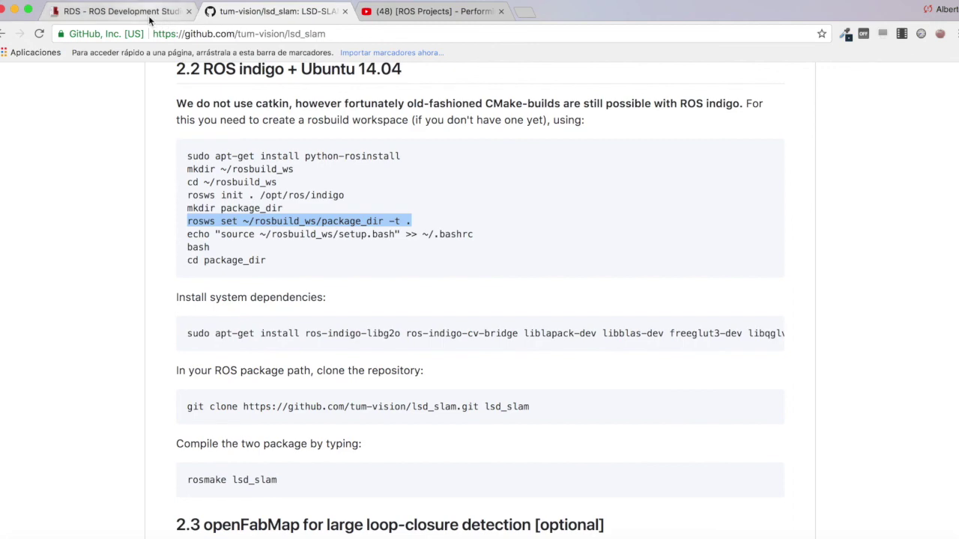
left_click(123, 10)
key("super+v")
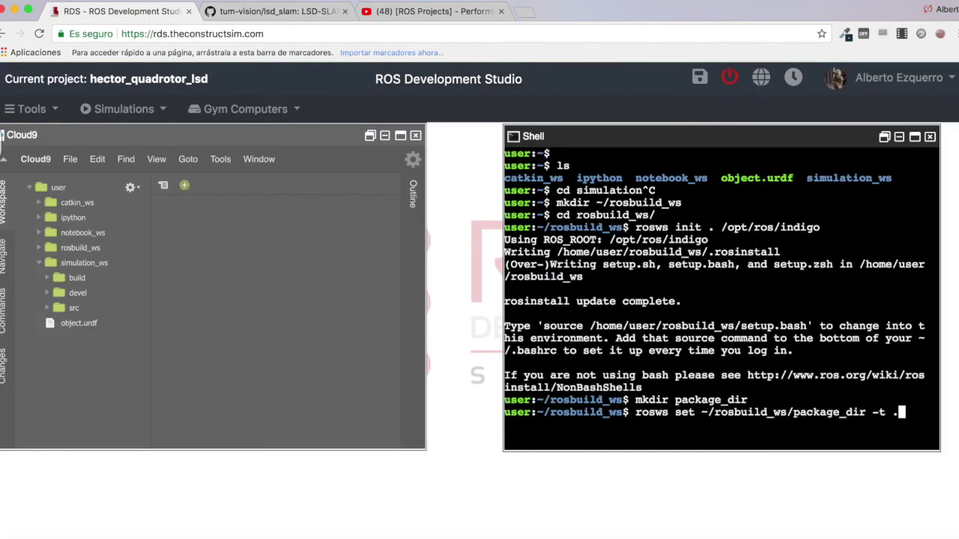
key("Return")
type("y)es, (n)o: y")
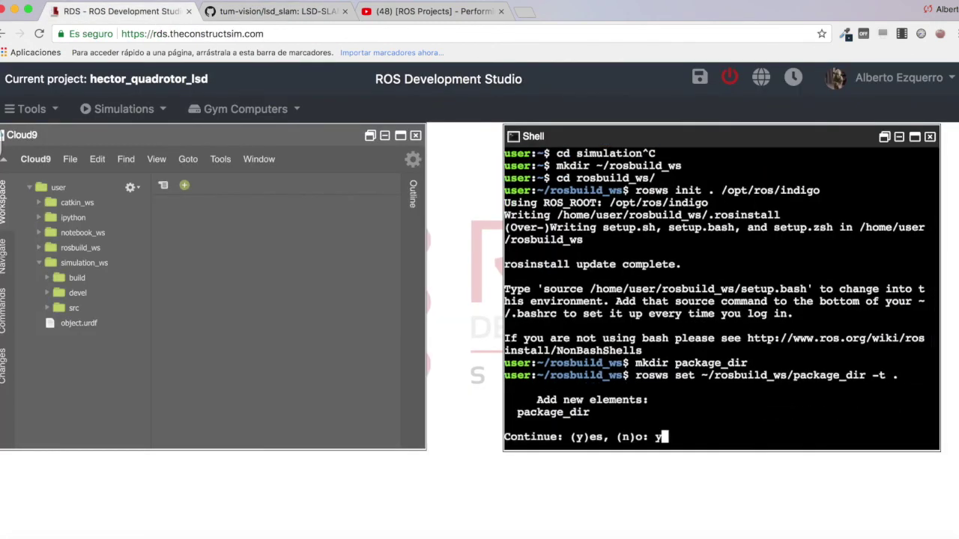
key("Return")
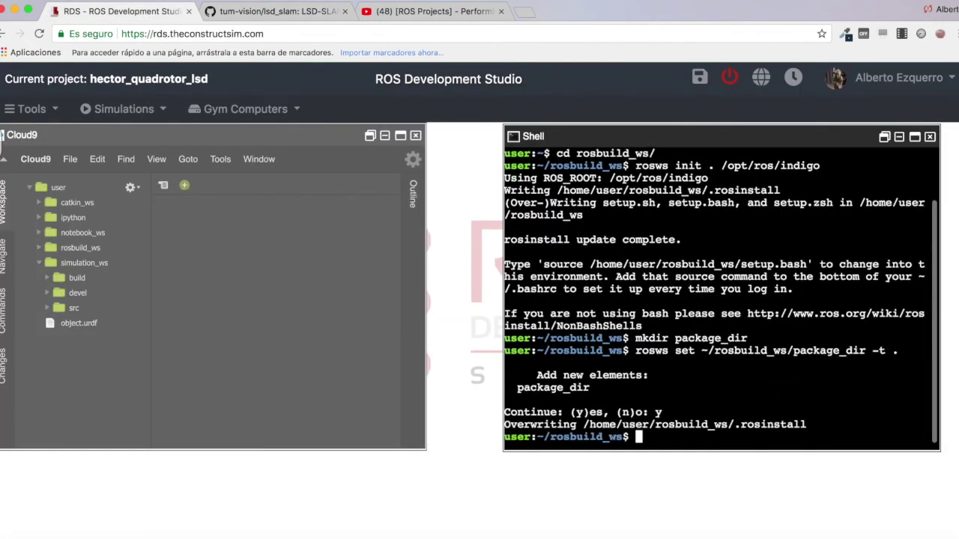
- Append the workspace setup.bash source line to ~/.bashrc and start a fresh bash
left_click(267, 10)
left_click_drag(187, 233, 474, 235)
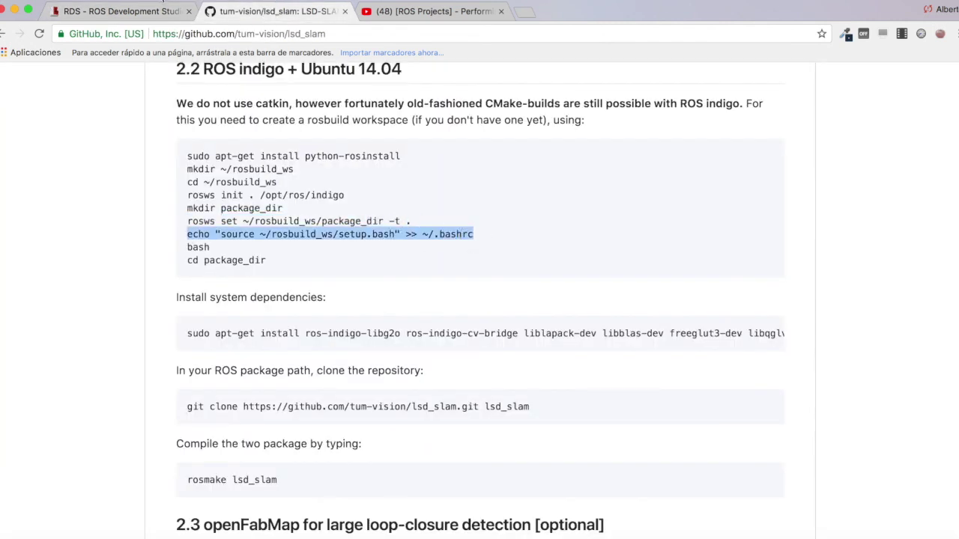
left_click(132, 12)
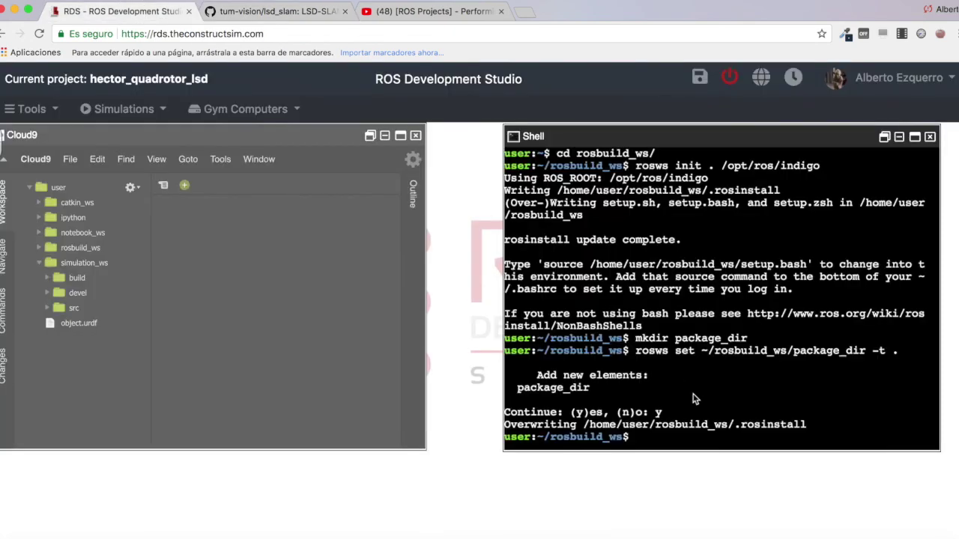
key("super+v")
key("Return")
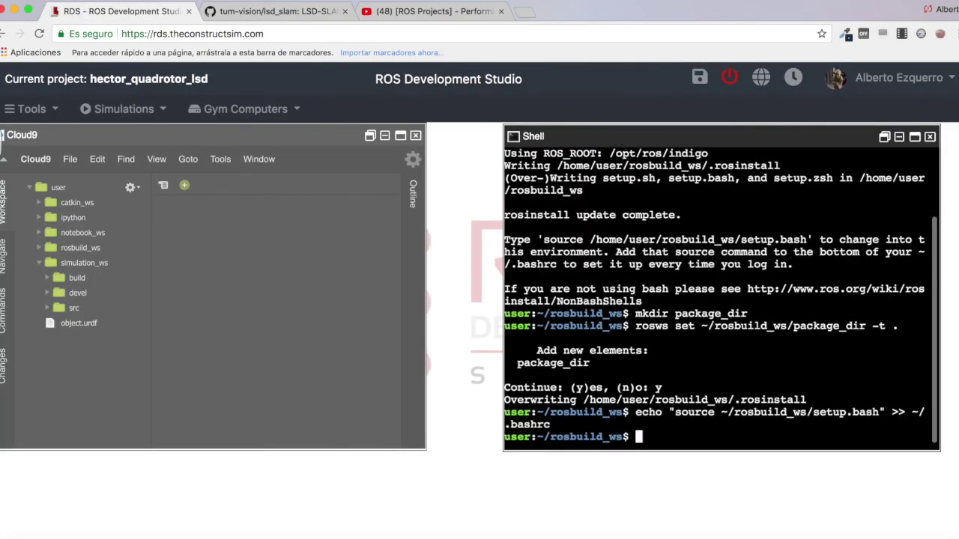
left_click(286, 12)
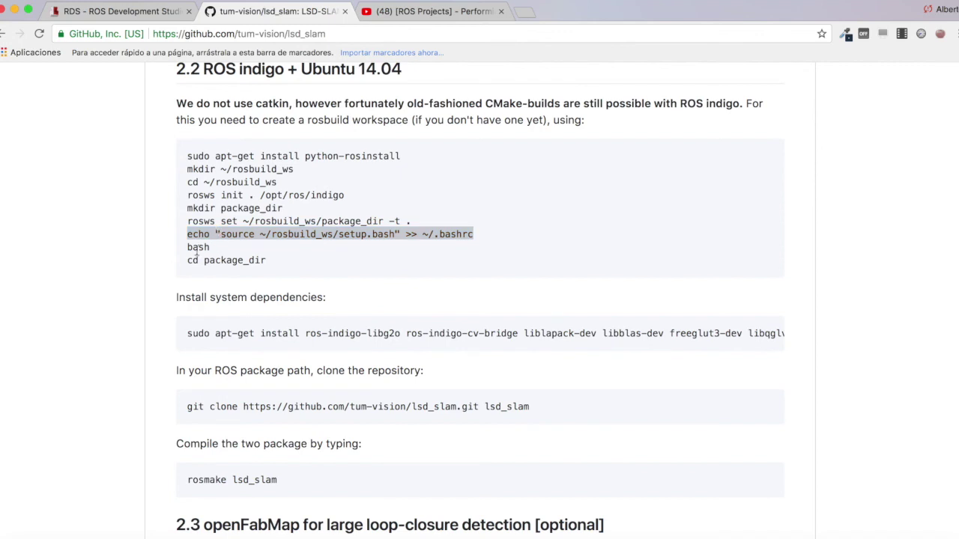
left_click_drag(188, 249, 210, 248)
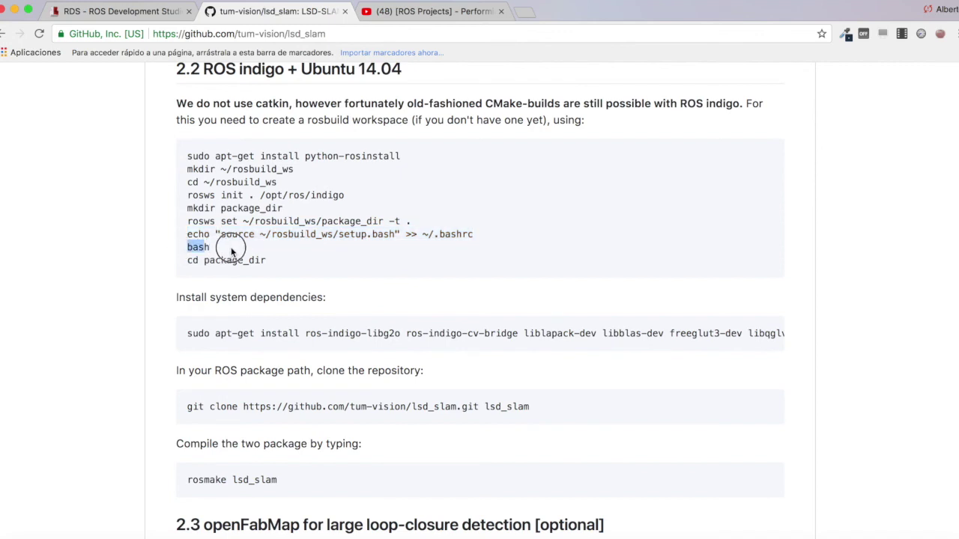
left_click(81, 11)
type("bash")
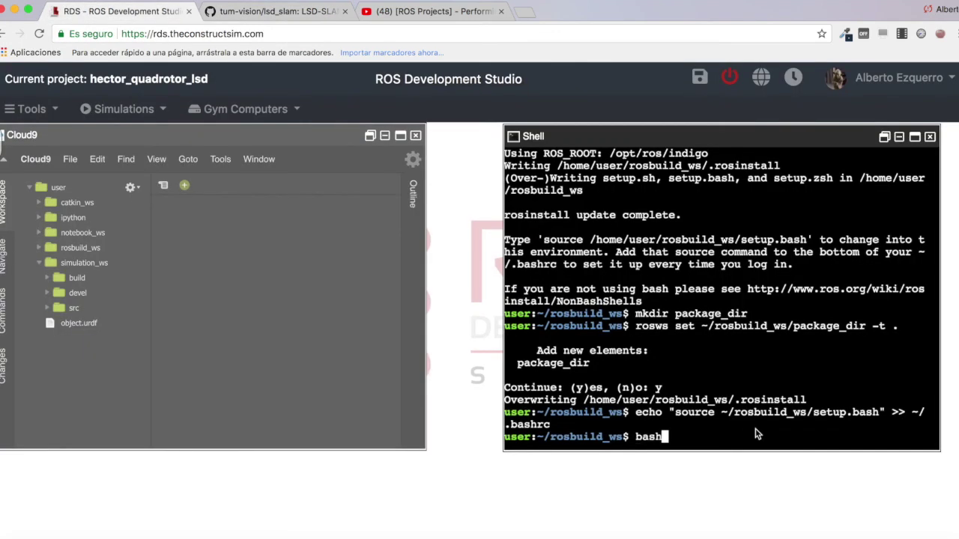
key("Return")
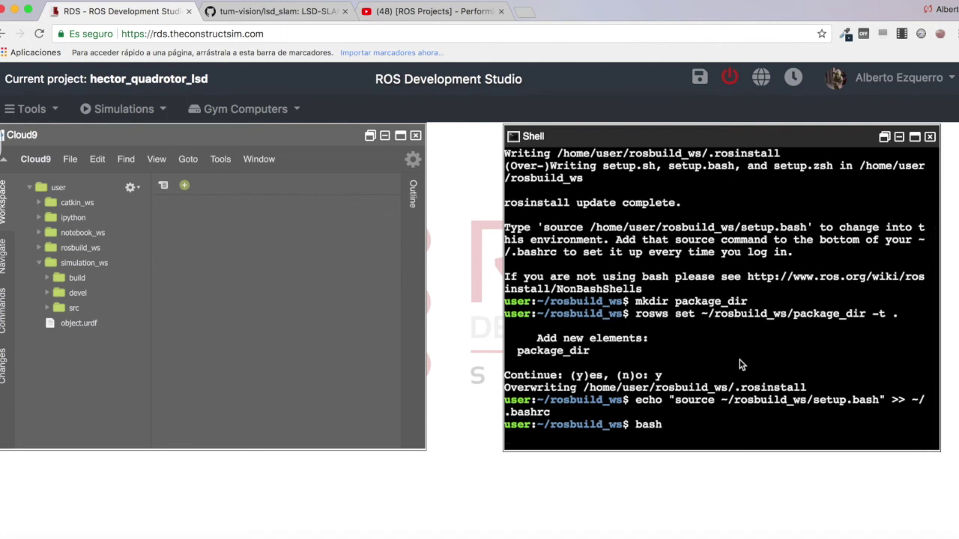
left_click(262, 13)
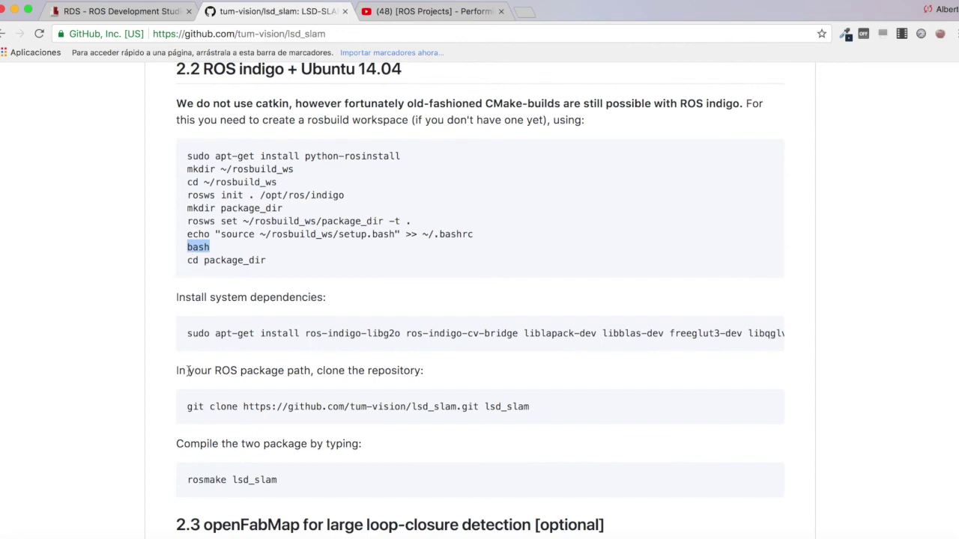
left_click_drag(187, 407, 547, 408)
key("super+c")
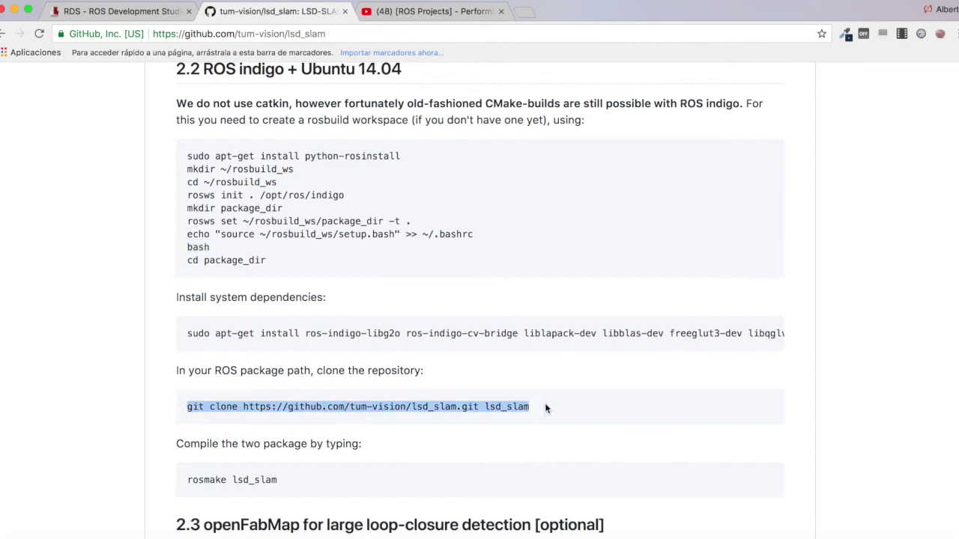
- Clone the lsd_slam repository with git clone inside rosbuild_ws/package_dir
left_click(141, 12)
type("cd rosbuild_ws/package_dir/")
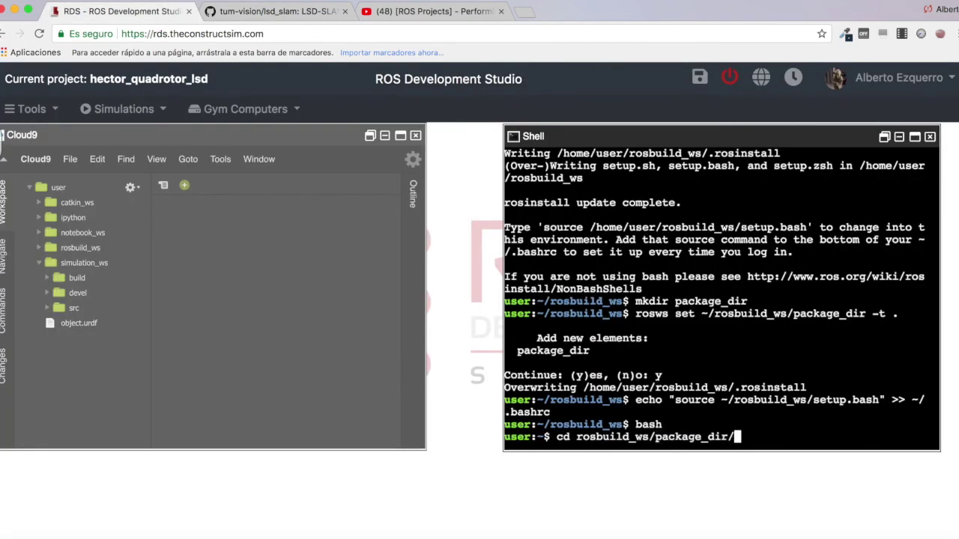
key("Return")
key("super+v")
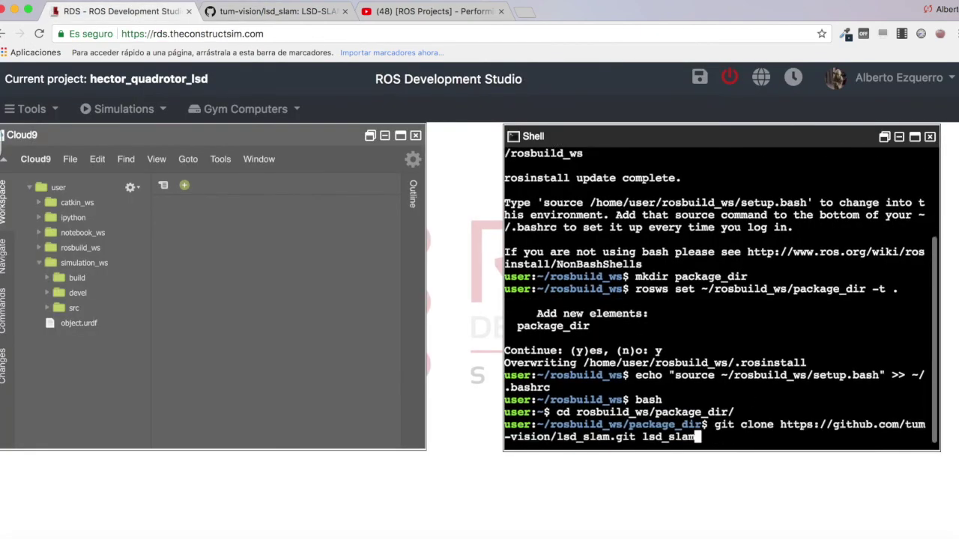
key("Return")
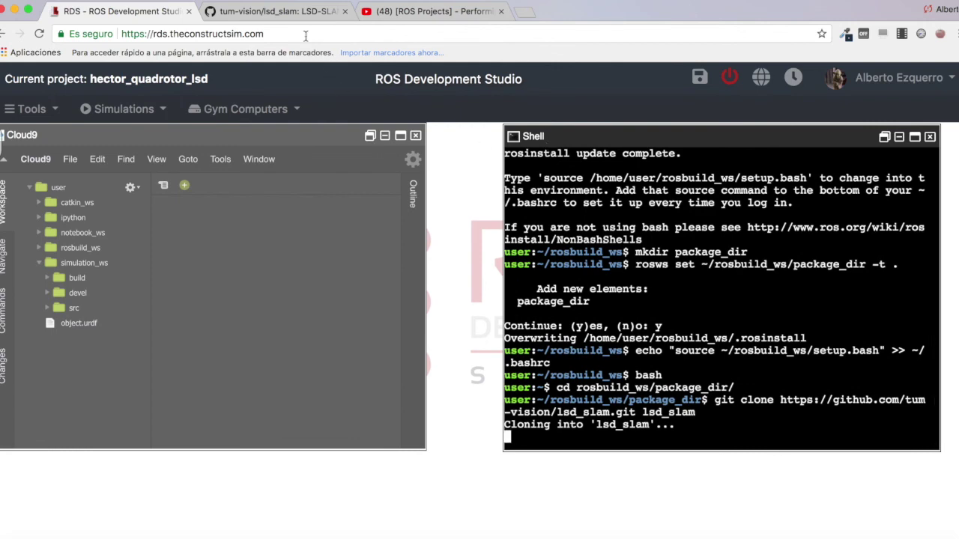
- Copy the rosmake lsd_slam command from the README
left_click(283, 12)
scroll(229, 339, "down", 3)
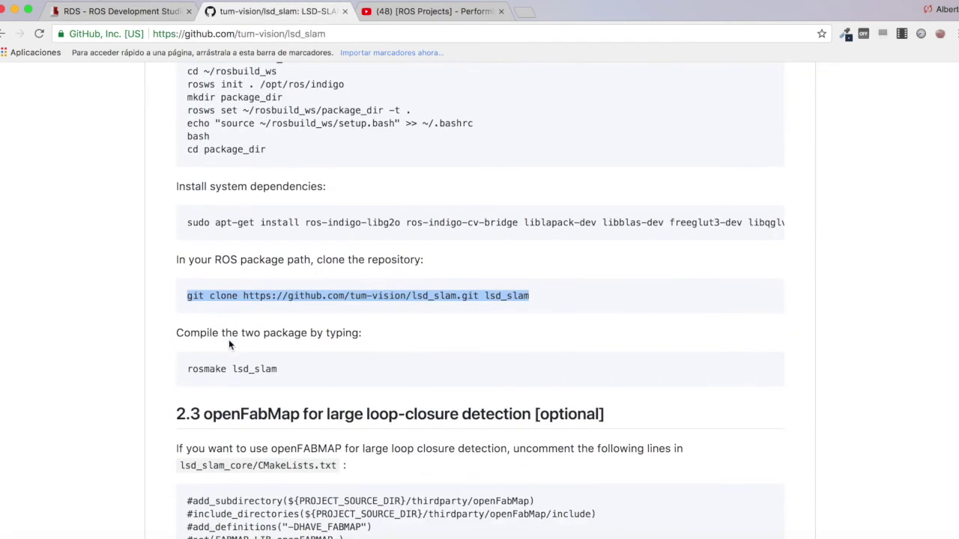
left_click(188, 370)
left_click_drag(189, 369, 310, 375)
key("ctrl+c")
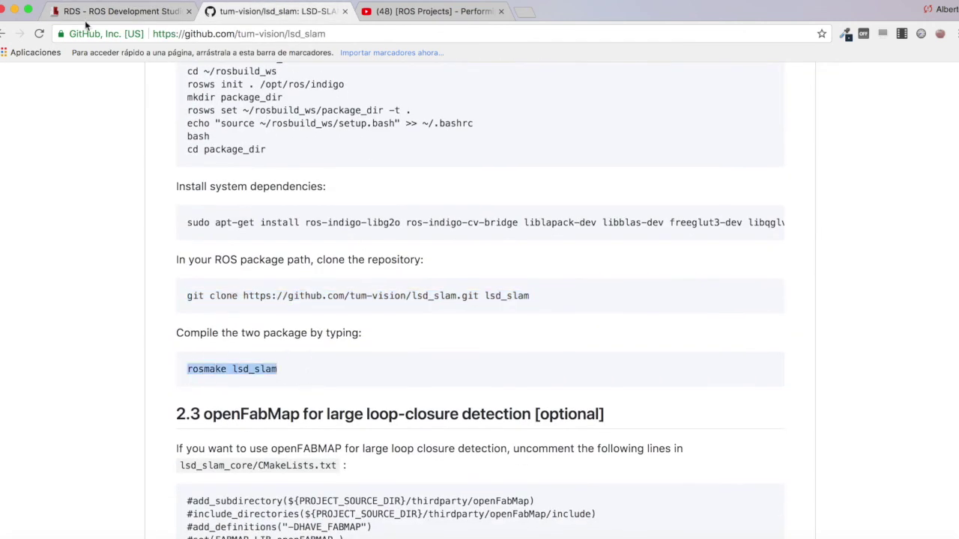
left_click(82, 12)
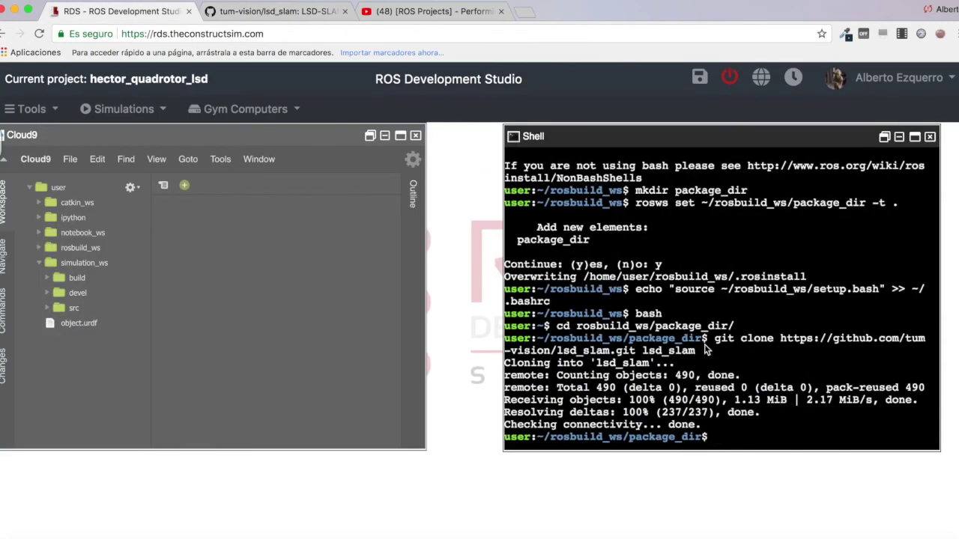
- Run rosmake lsd_slam and review the lsd_slam_viewer build failure
key("Return")
key("ctrl+v")
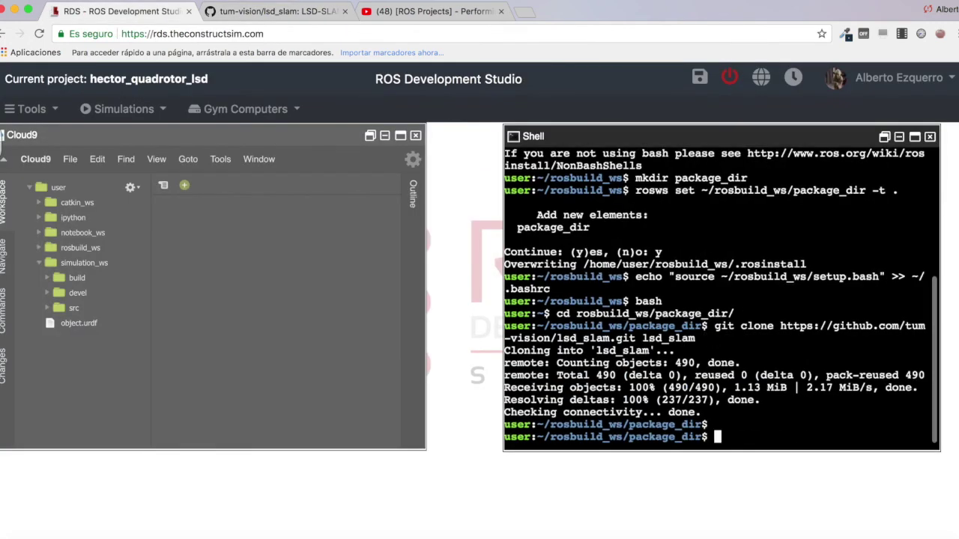
key("Return")
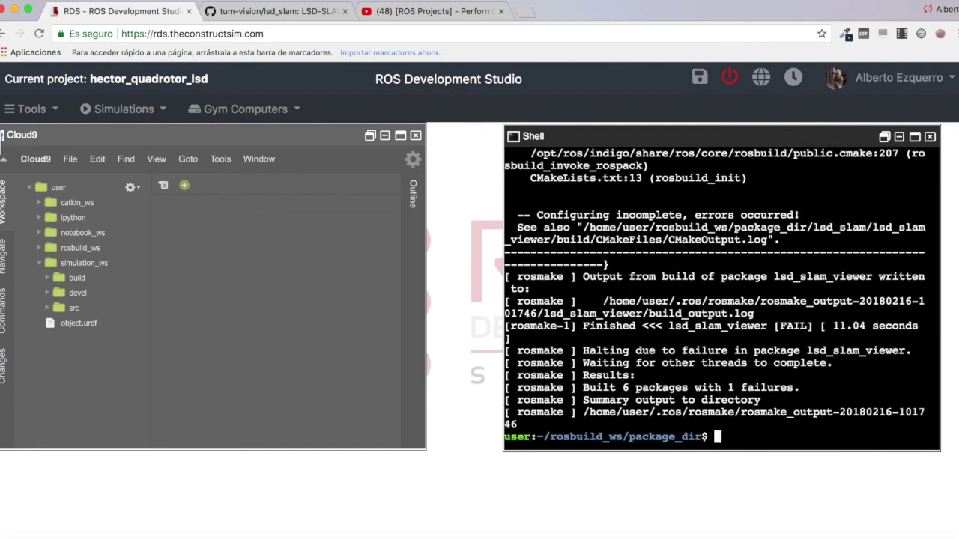
scroll(667, 285, "up", 10)
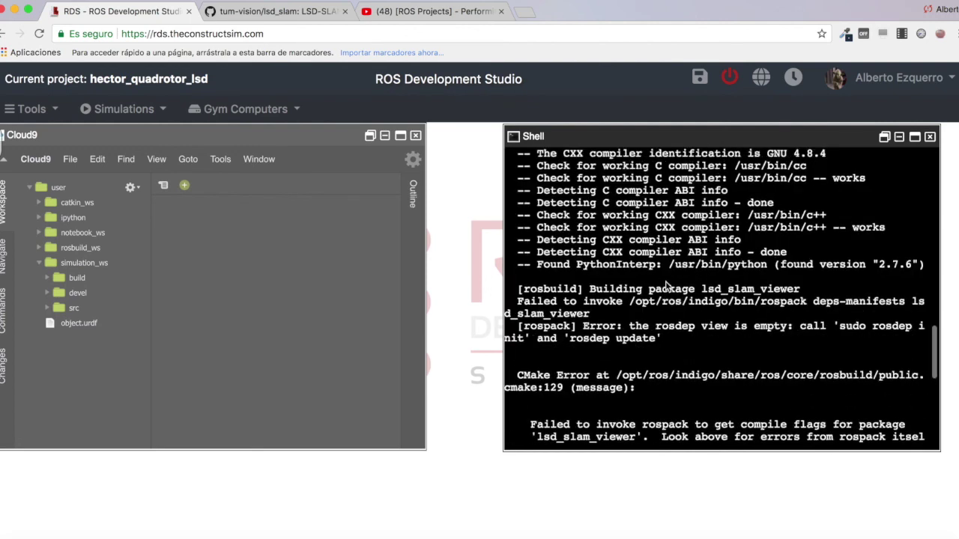
scroll(666, 285, "down", 5)
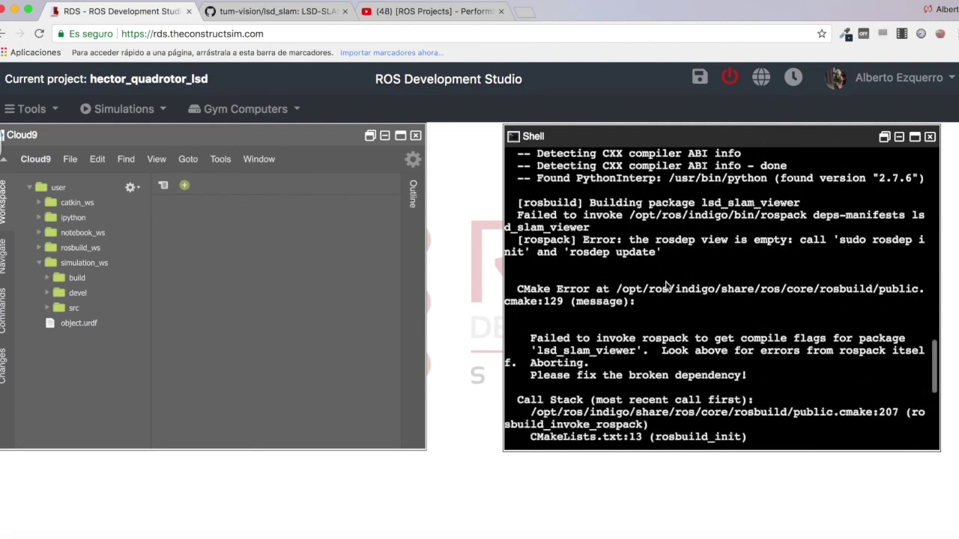
scroll(667, 285, "down", 15)
- Run rosdep update and recall the rosmake lsd_slam command
type("rosdep upd")
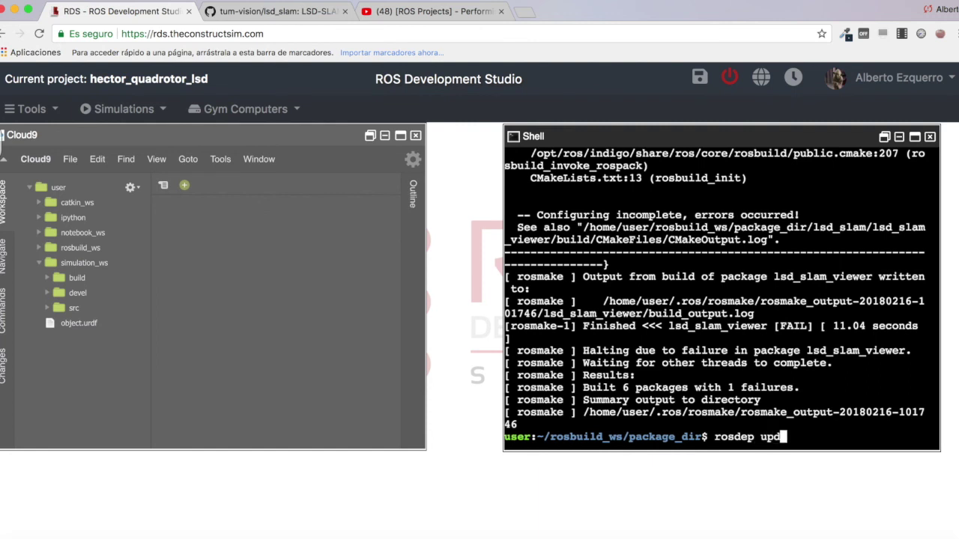
type("ate")
key("Return")
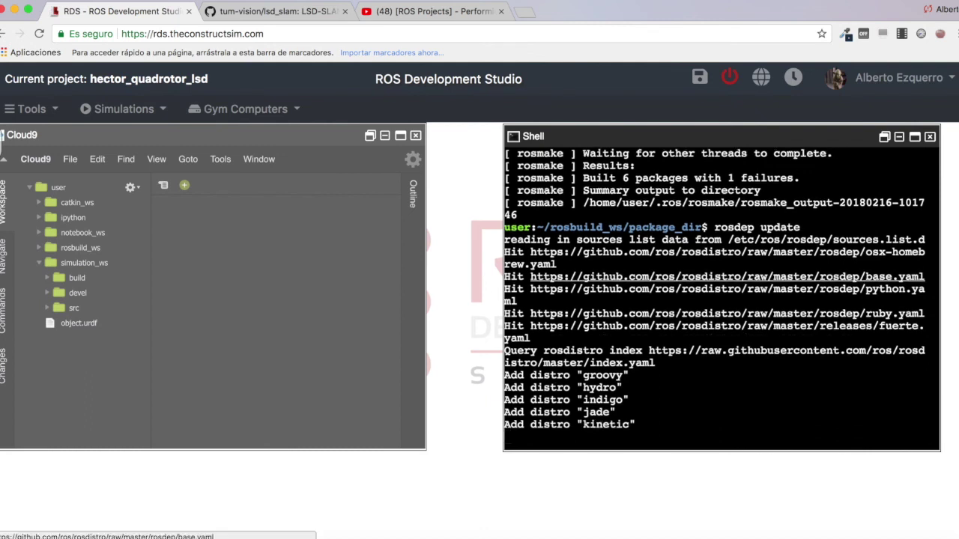
key("Return")
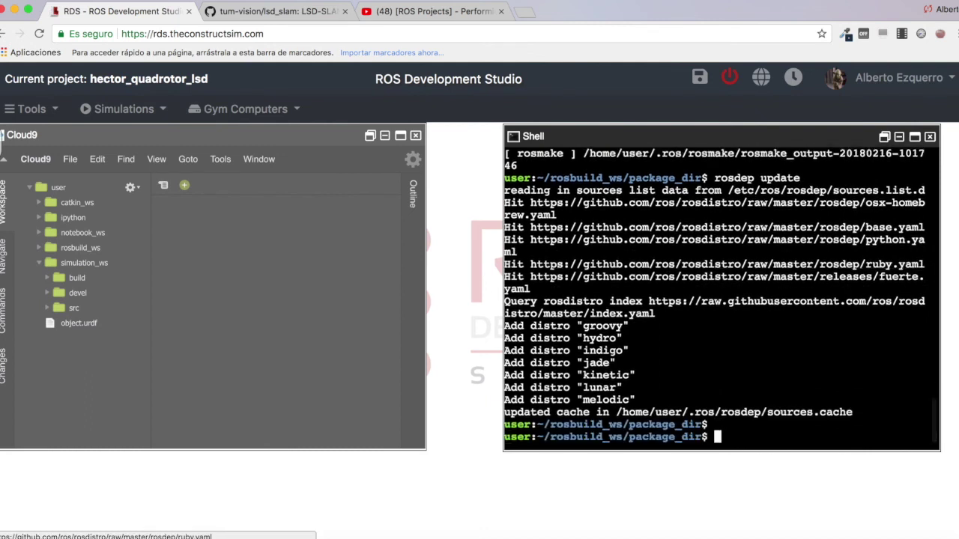
key("Up")
key("Up")
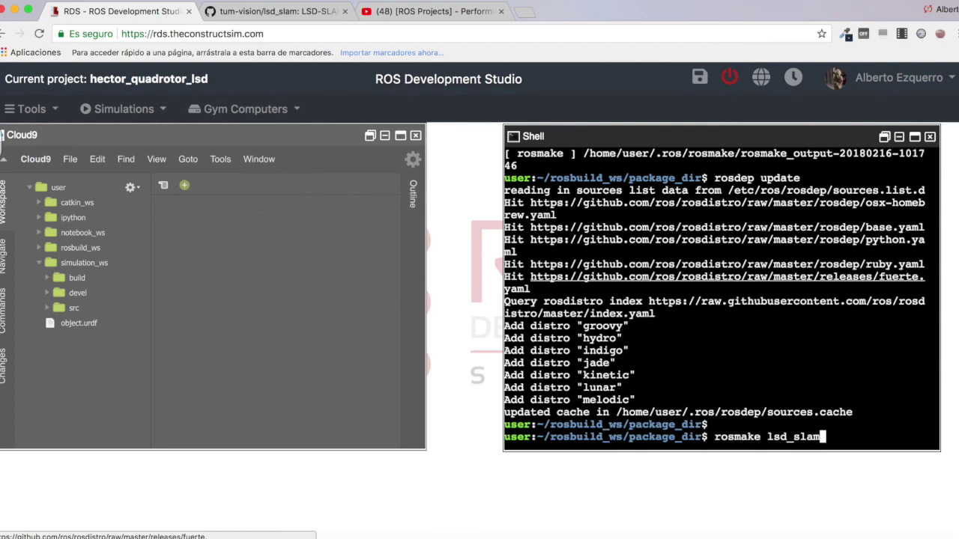
- Rerun rosmake lsd_slam until all 42 packages build with 0 failures
key("Return")
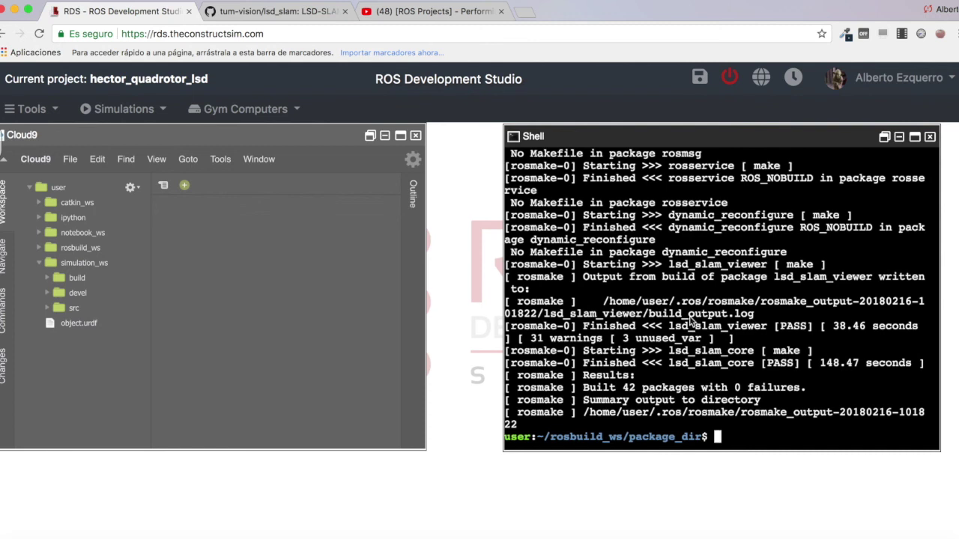
key("Return")
left_click(143, 278)
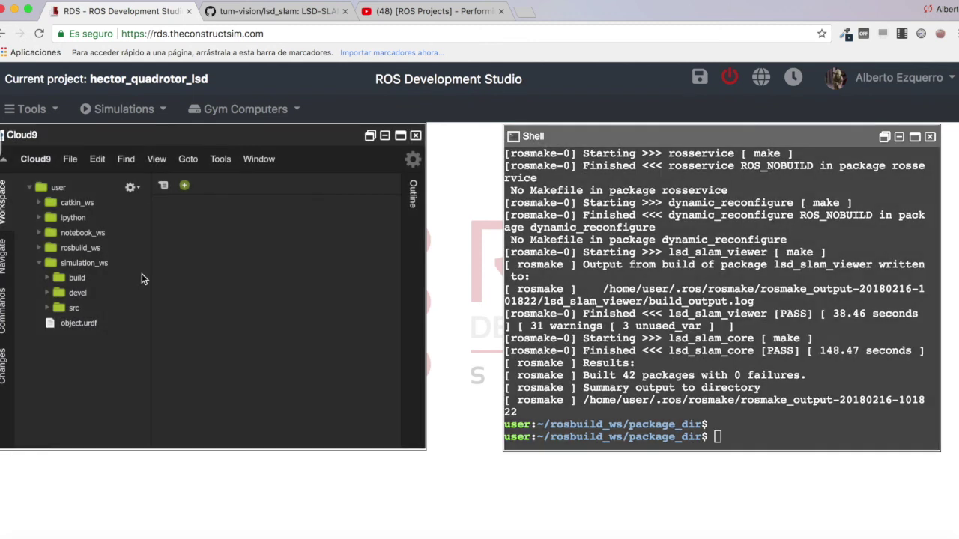
- Launch the camera_launch.launch simulation from the simulation workspace
left_click(152, 111)
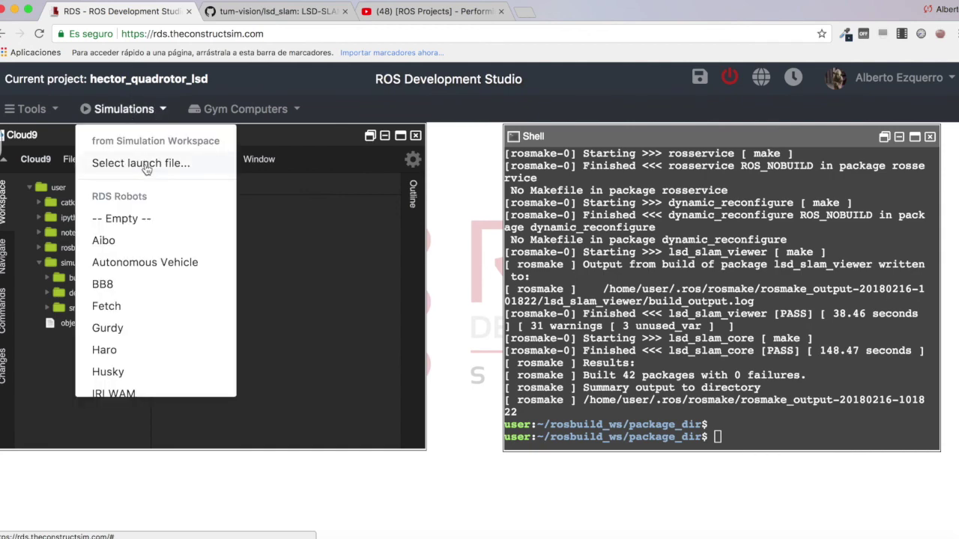
left_click(146, 167)
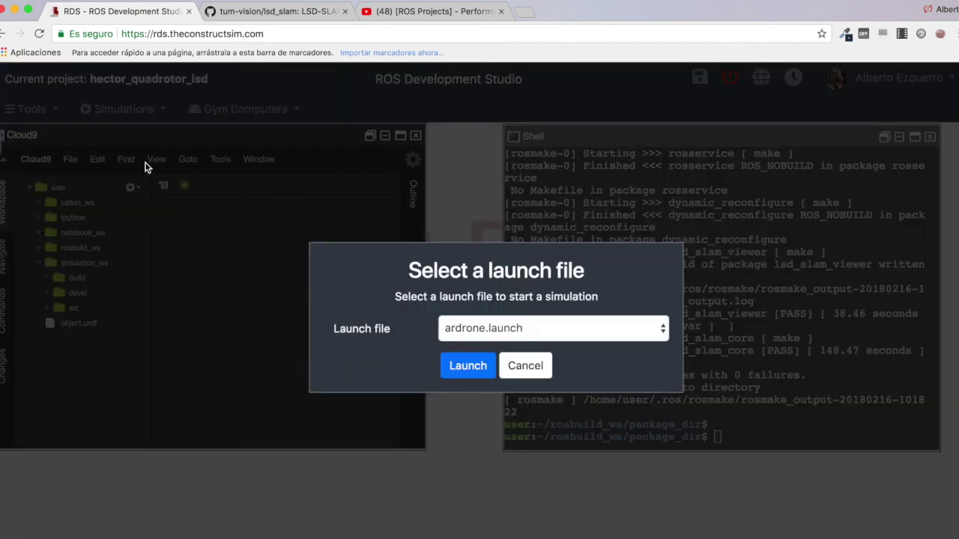
left_click(484, 327)
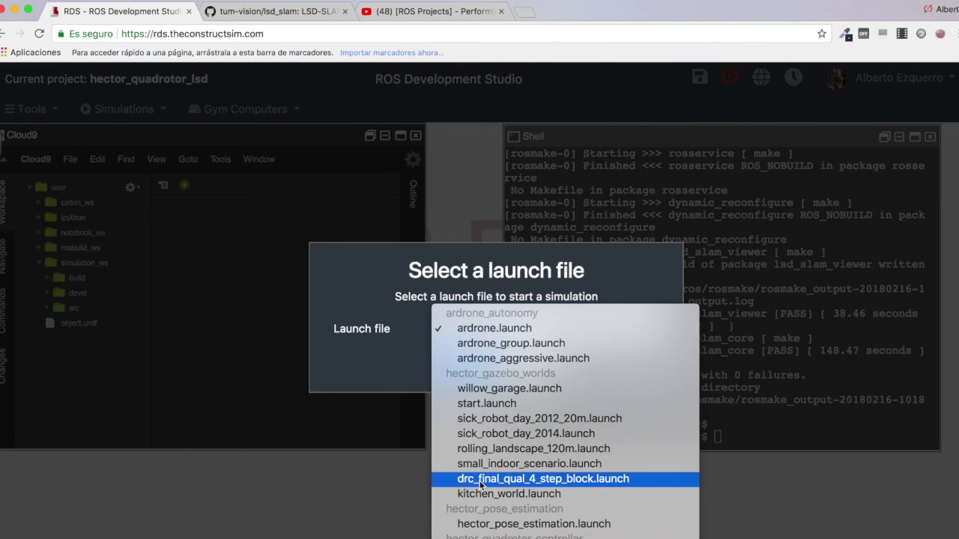
scroll(480, 450, "down", 5)
scroll(480, 486, "down", 2)
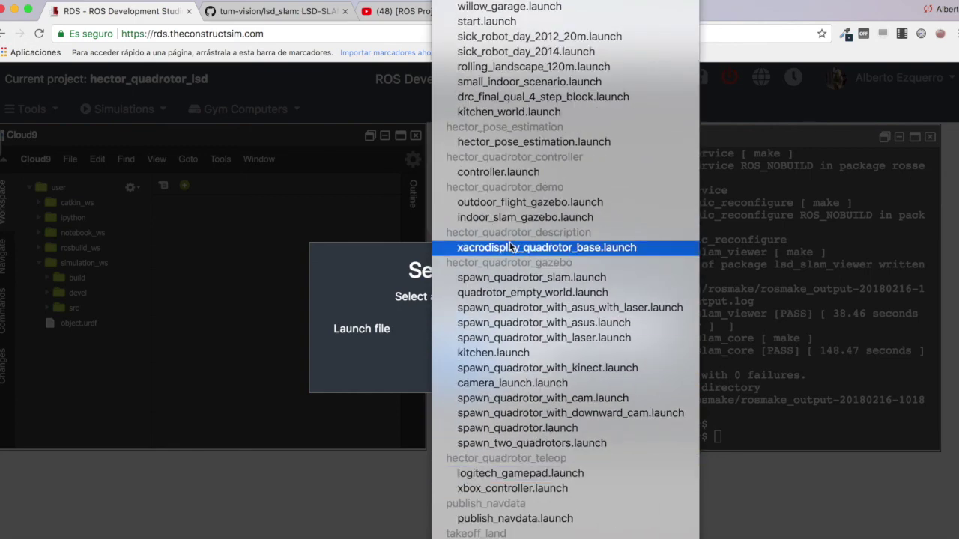
scroll(517, 248, "down", 2)
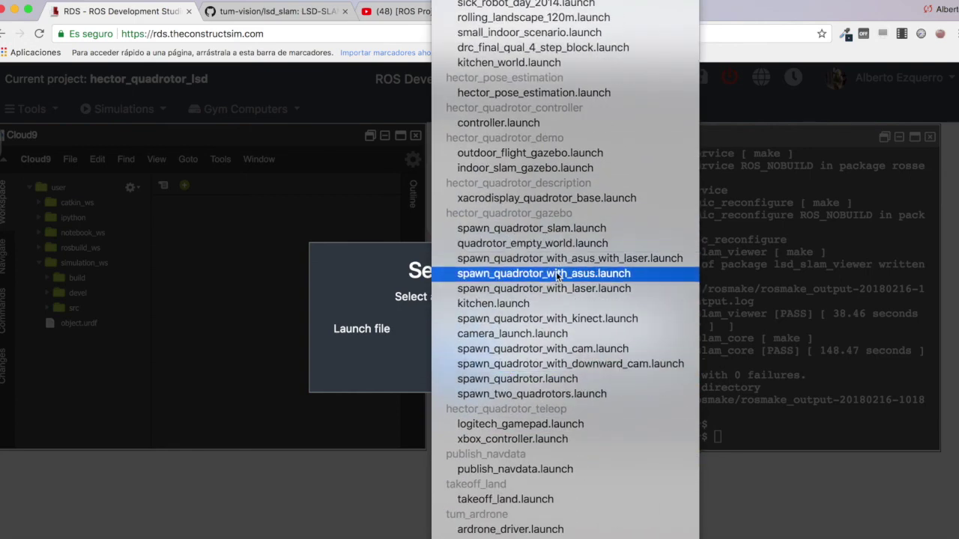
scroll(556, 277, "up", 1)
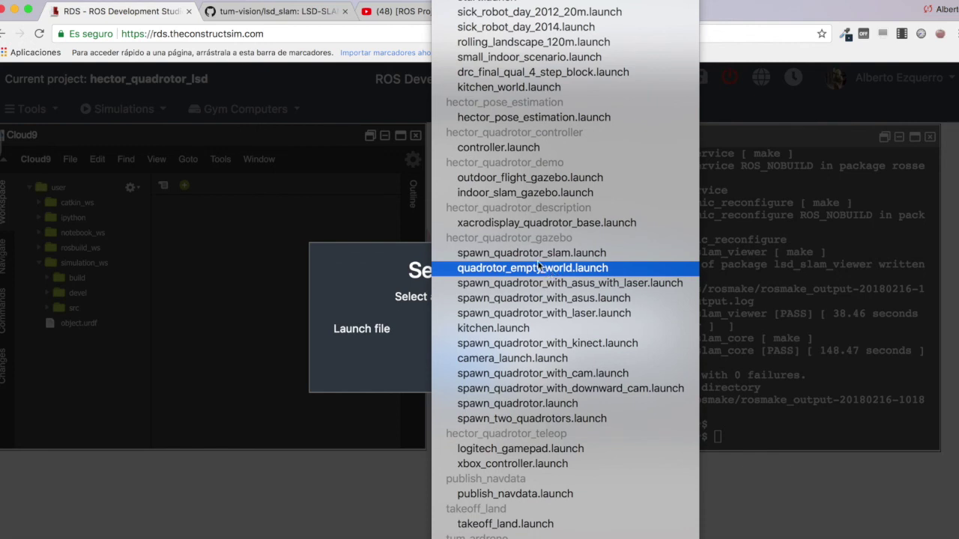
left_click(493, 359)
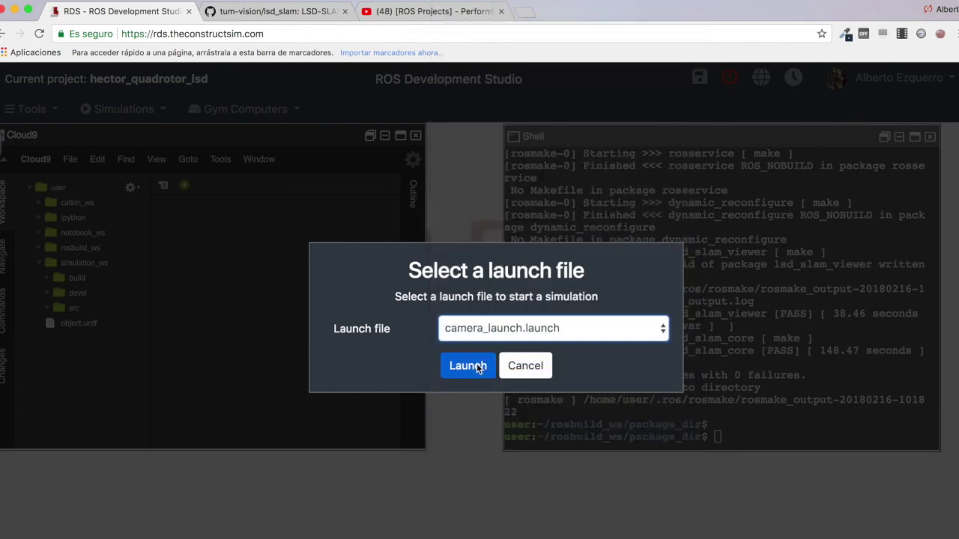
left_click(476, 366)
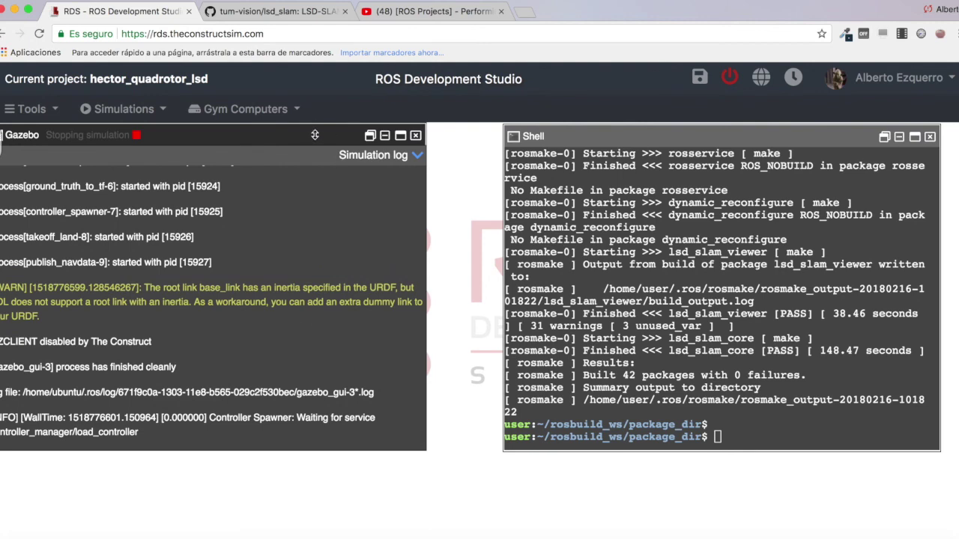
- Reposition and enlarge the Gazebo window, hiding the simulation log to show the quadrotor
left_click_drag(311, 138, 549, 179)
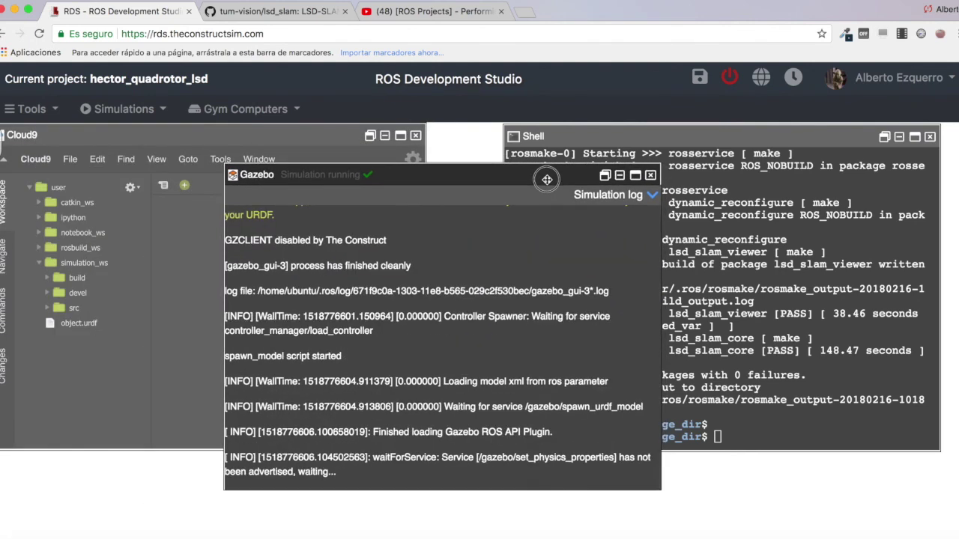
left_click_drag(546, 179, 544, 183)
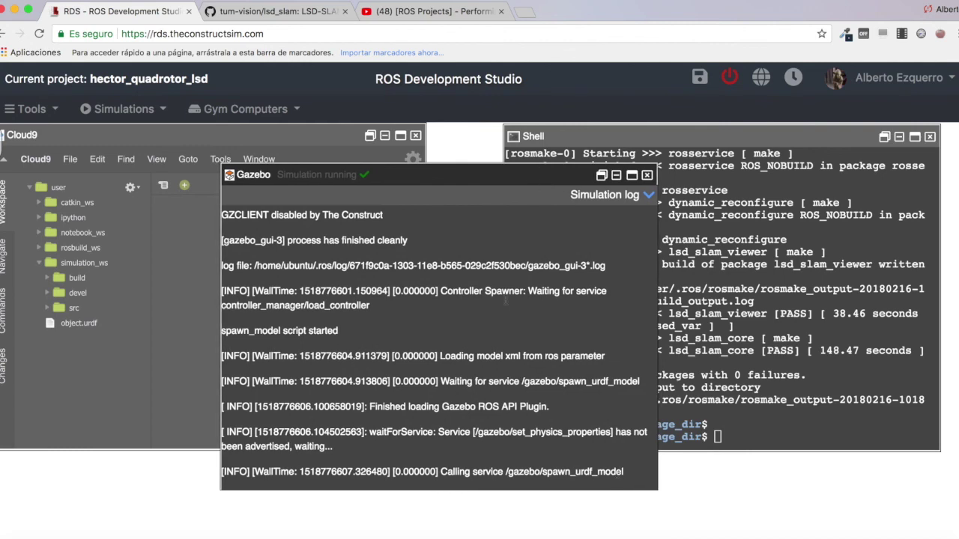
left_click_drag(437, 172, 411, 148)
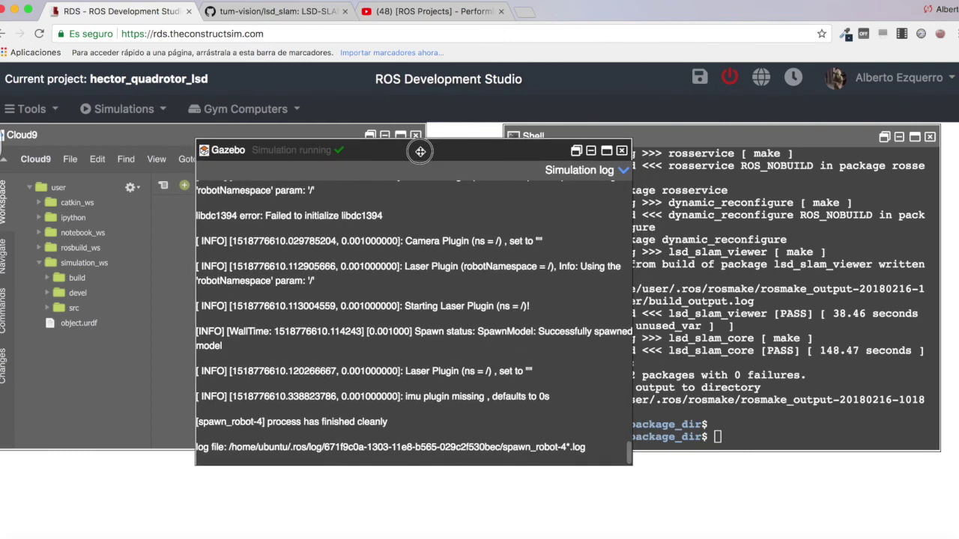
left_click_drag(631, 470, 678, 513)
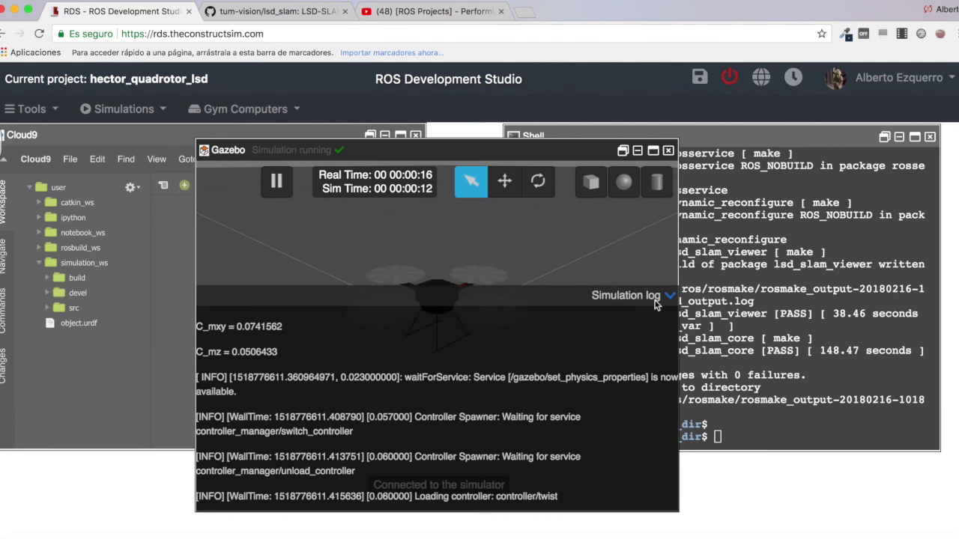
left_click(670, 297)
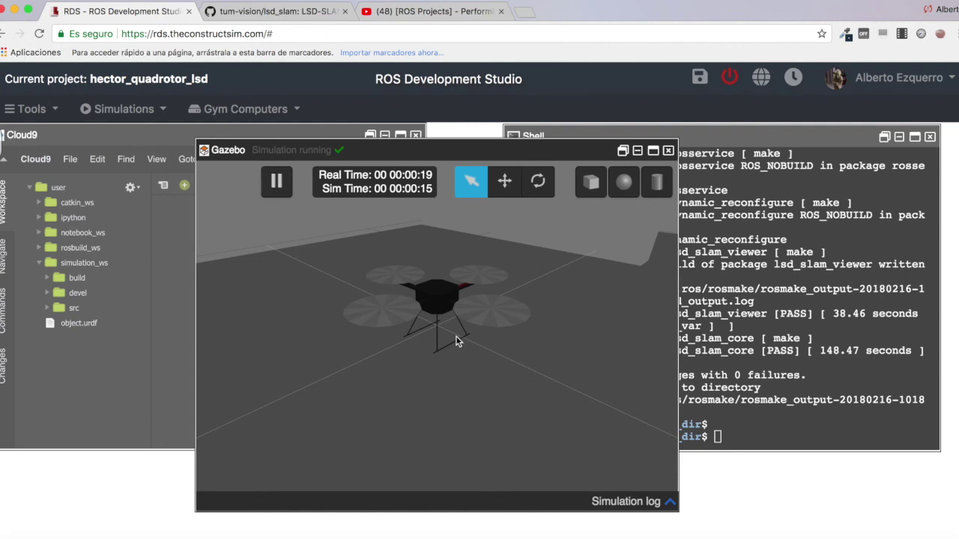
middle_click_drag(456, 337, 609, 332)
scroll(446, 363, "down", 3)
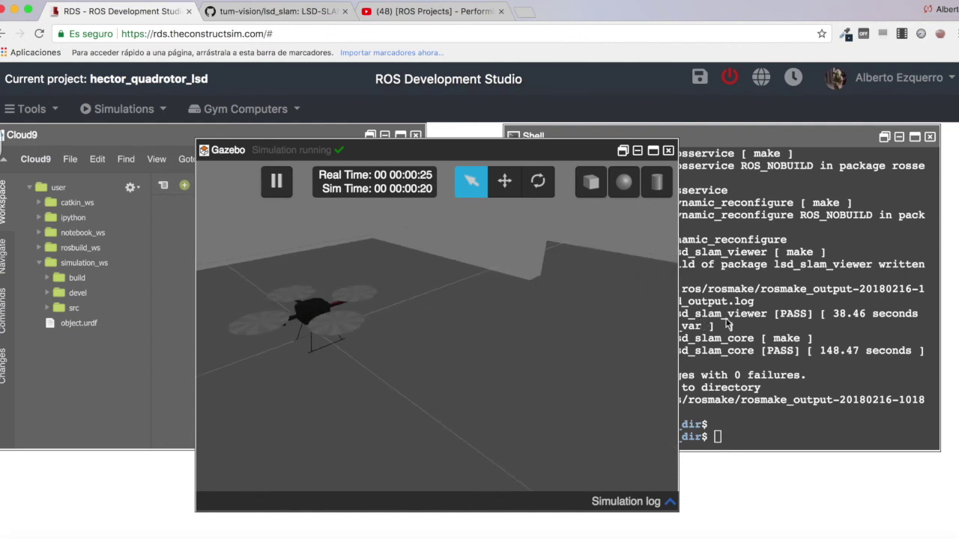
- Run 'rostopic list' in the Shell and scroll the output to find the /front_cam/camera/image topics
left_click(755, 318)
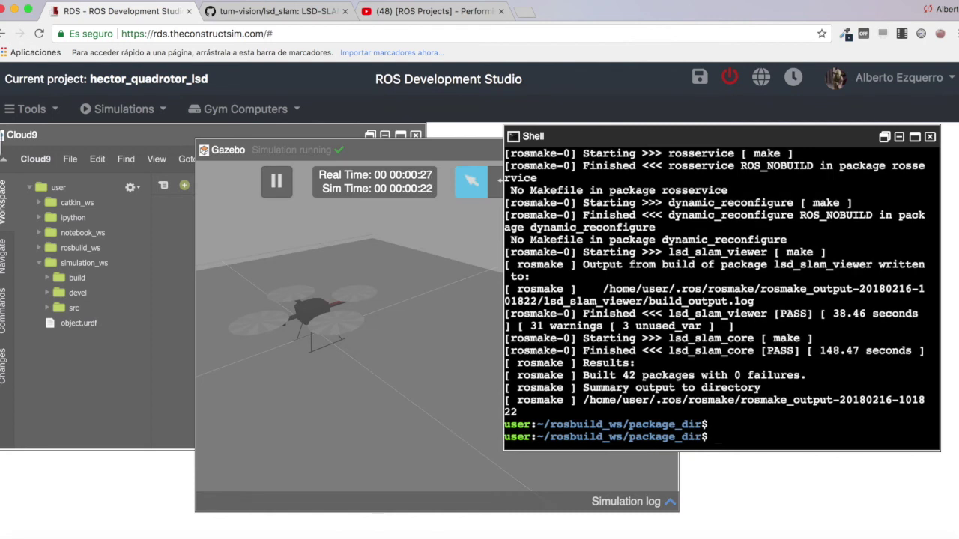
type("rostopic list")
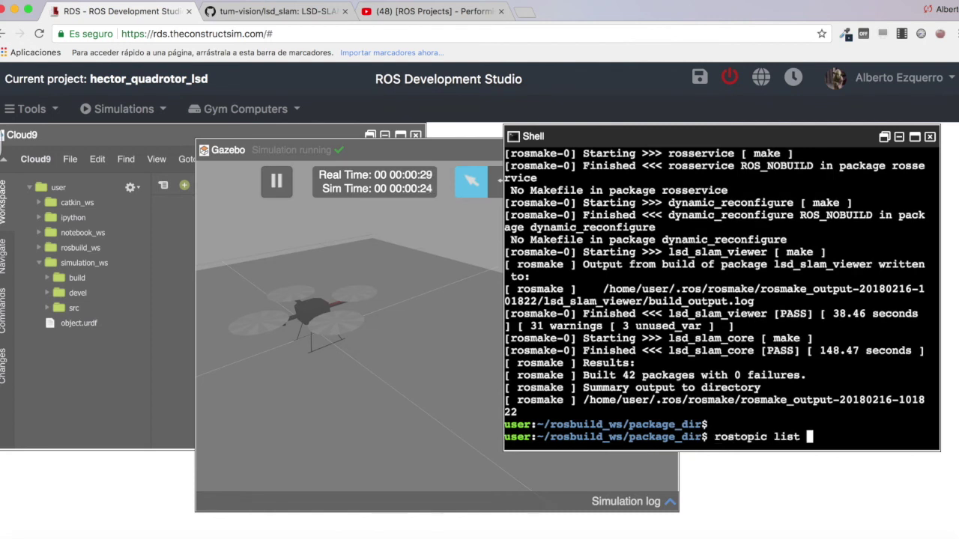
key("Return")
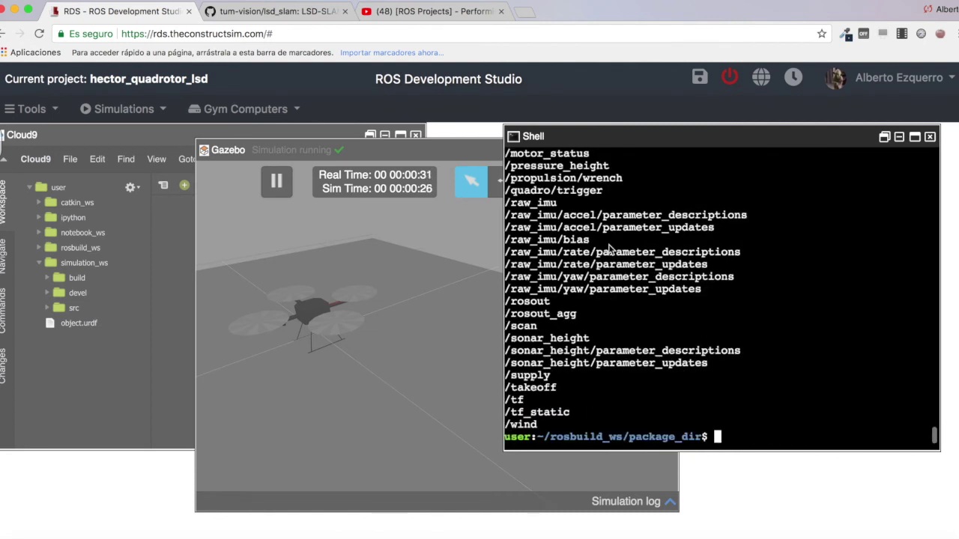
scroll(609, 249, "up", 4)
scroll(610, 249, "up", 3)
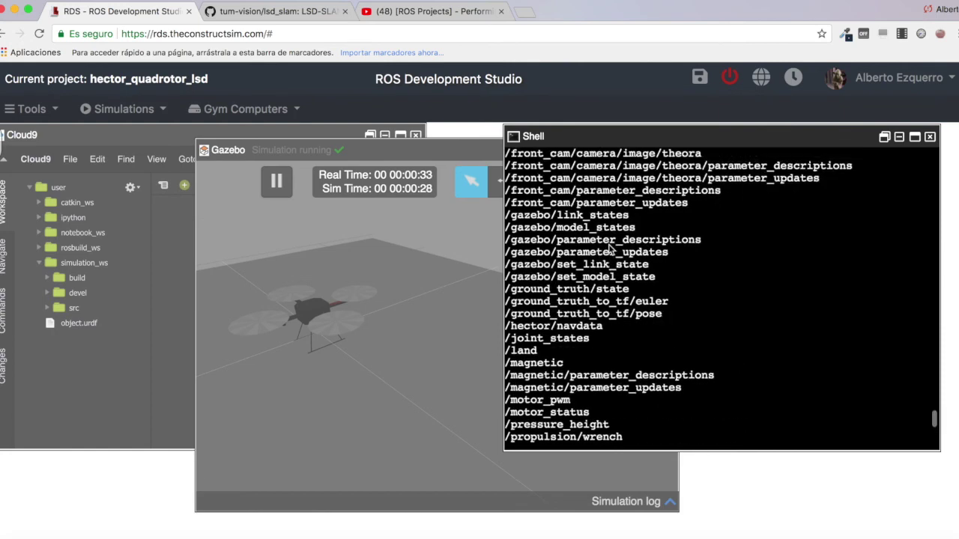
scroll(609, 248, "up", 3)
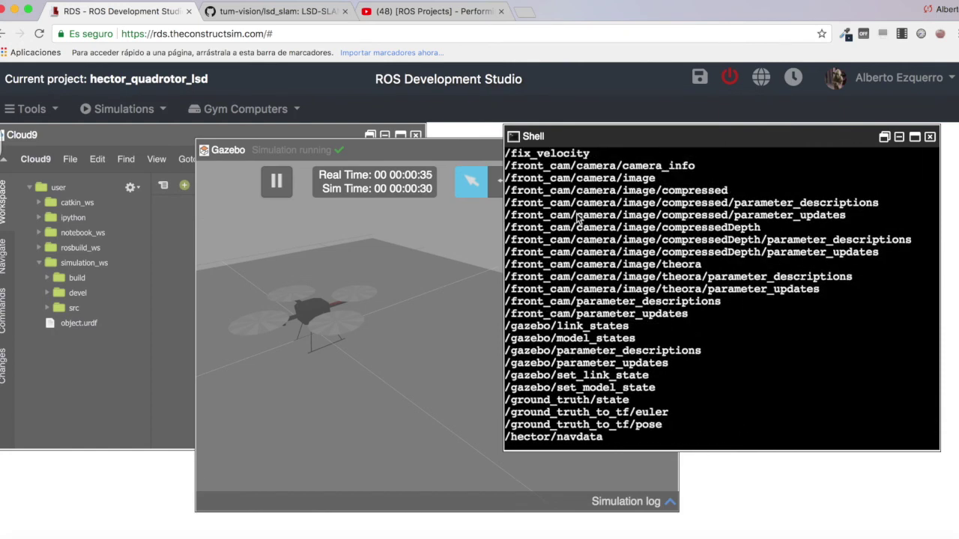
scroll(579, 217, "up", 2)
scroll(579, 218, "up", 4)
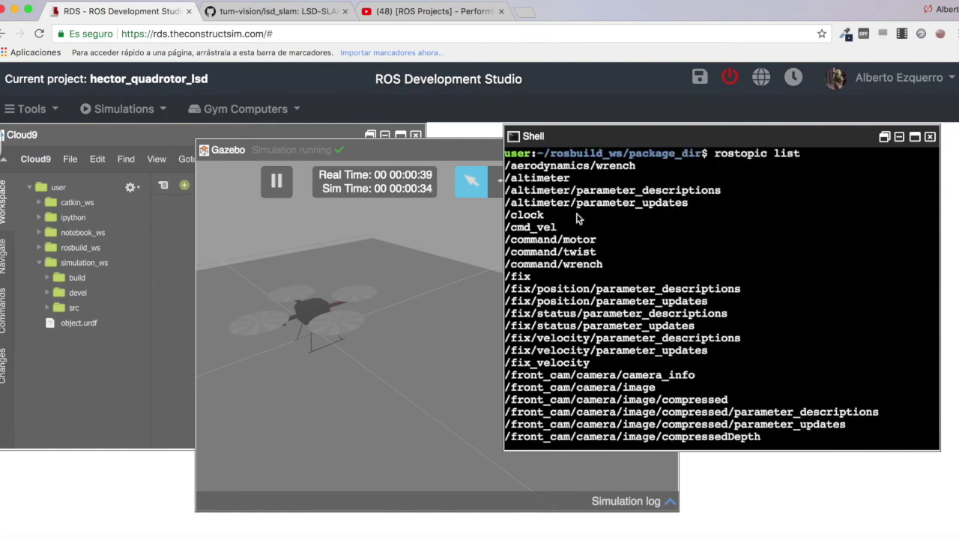
scroll(577, 217, "down", 7)
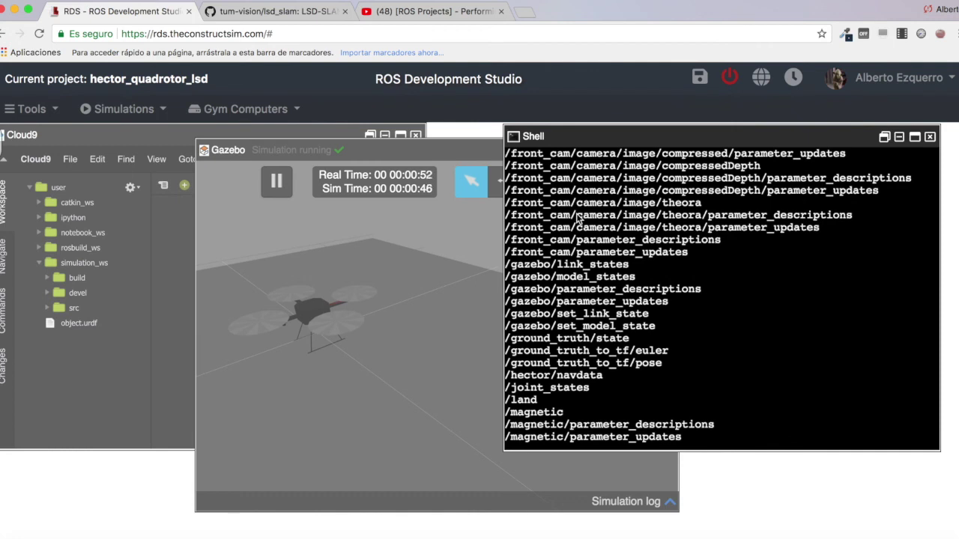
scroll(579, 217, "down", 10)
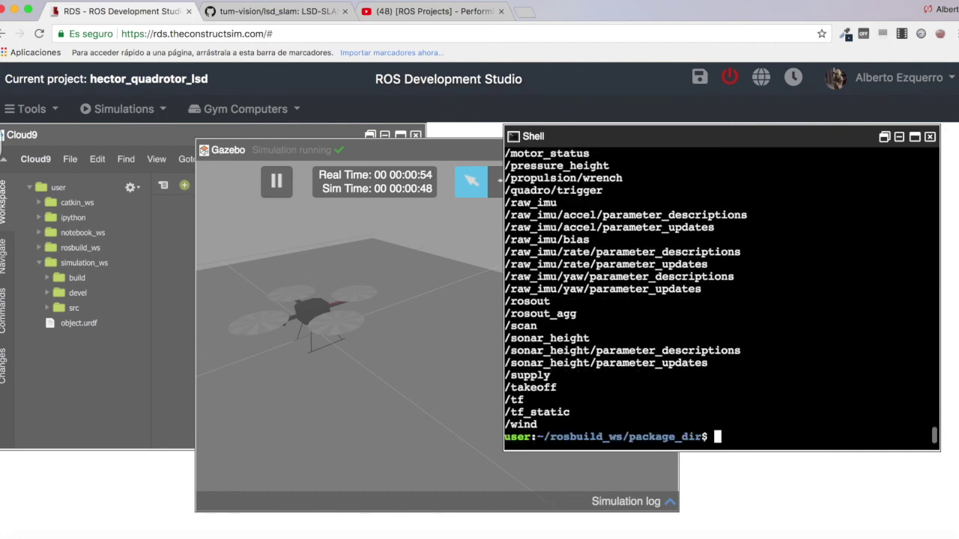
key("Return")
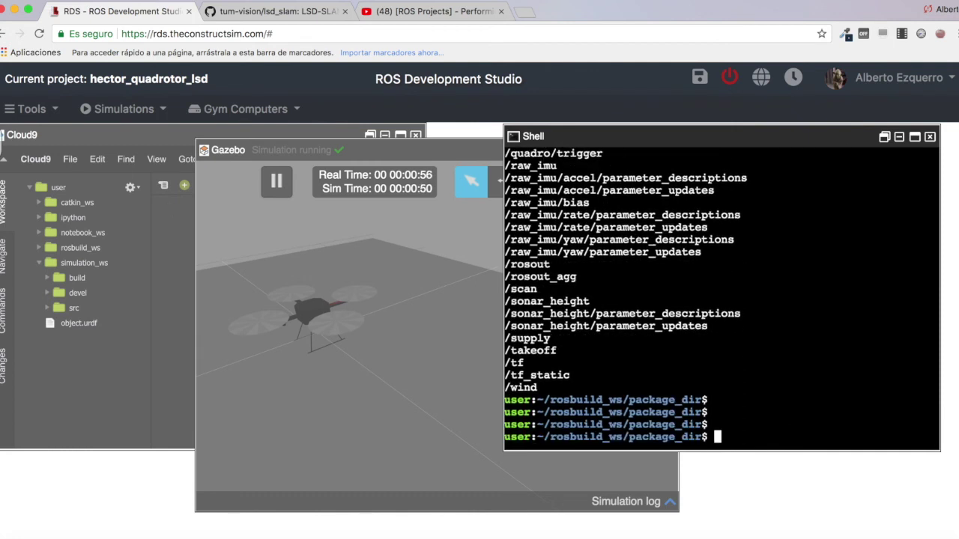
- On the lsd_slam README, select the rosrun lsd_slam_core live_slam command under 3.1.1 Using live_slam
left_click(243, 13)
scroll(316, 294, "down", 3)
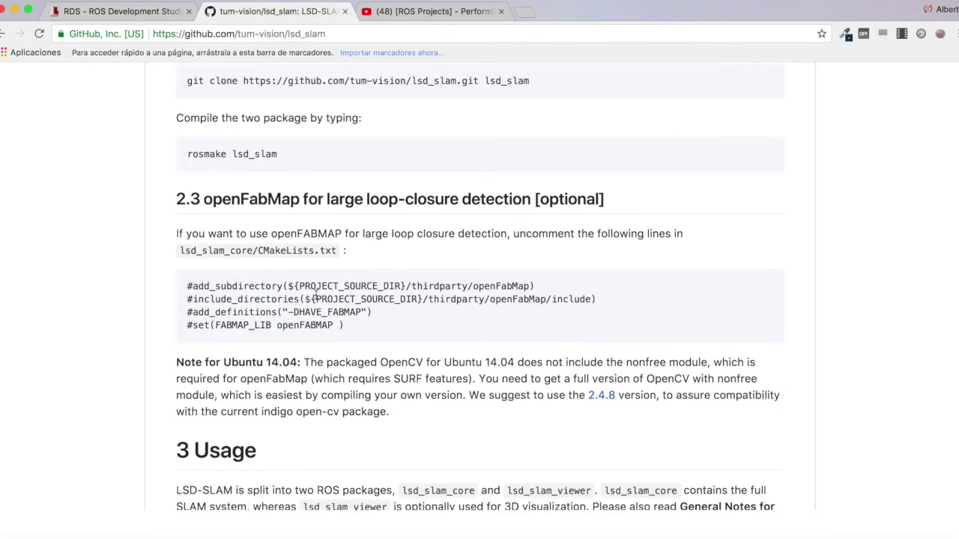
scroll(316, 294, "up", 4)
scroll(315, 294, "down", 6)
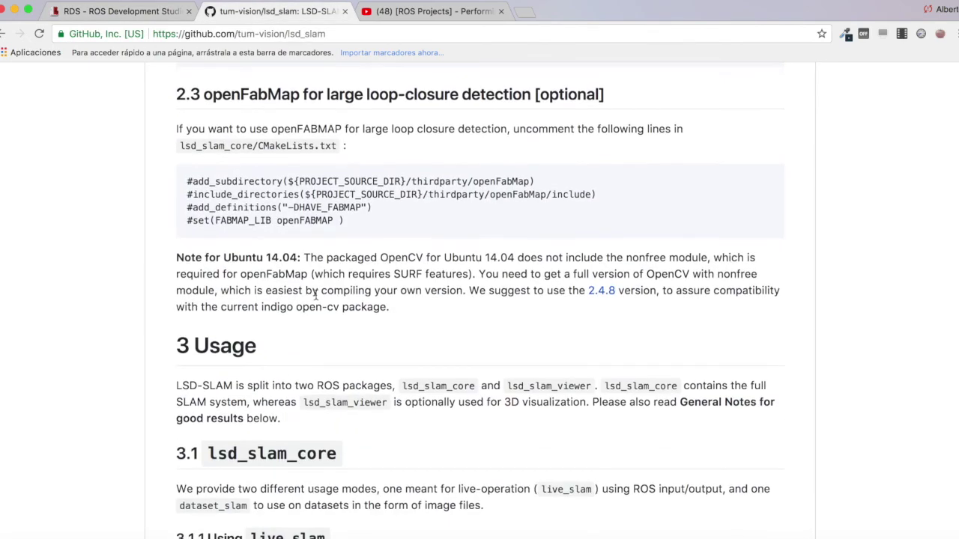
scroll(316, 299, "down", 5)
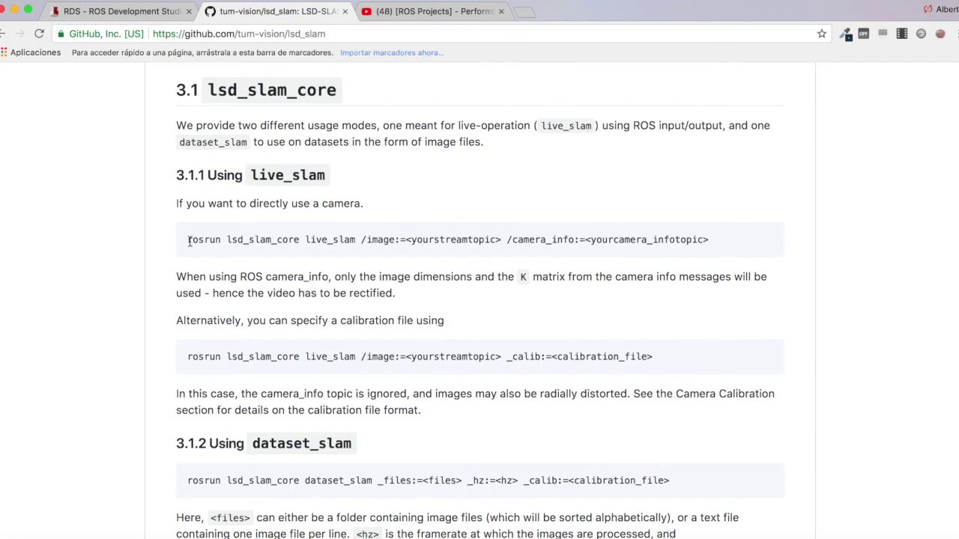
left_click(189, 240)
left_click_drag(189, 239, 734, 242)
key("super+c")
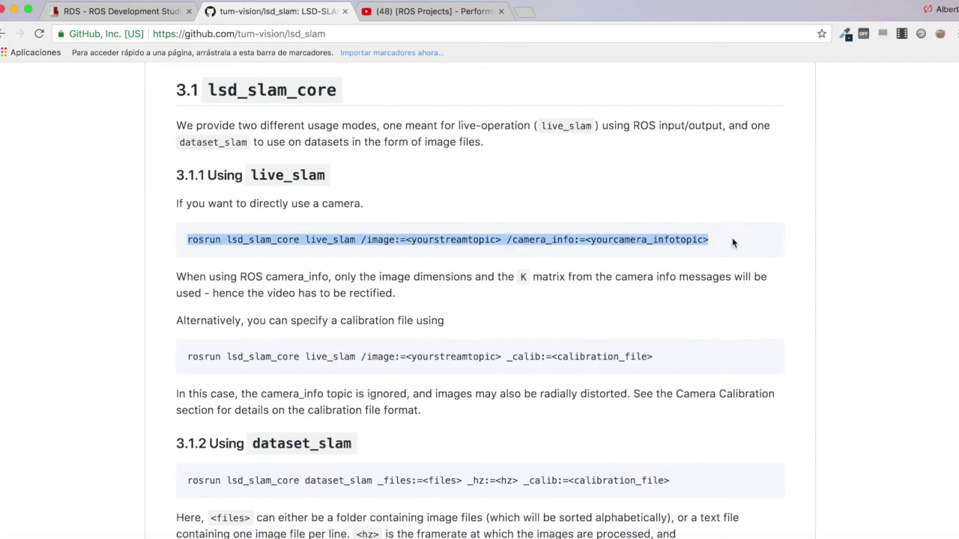
- Paste the live_slam command into the Shell and delete its camera_info placeholder
left_click(120, 12)
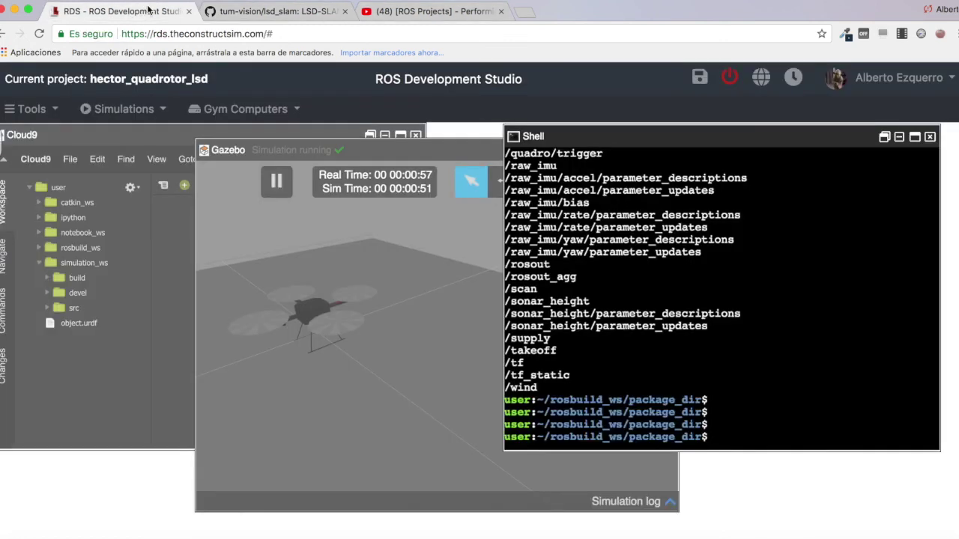
left_click(706, 290)
key("super+v")
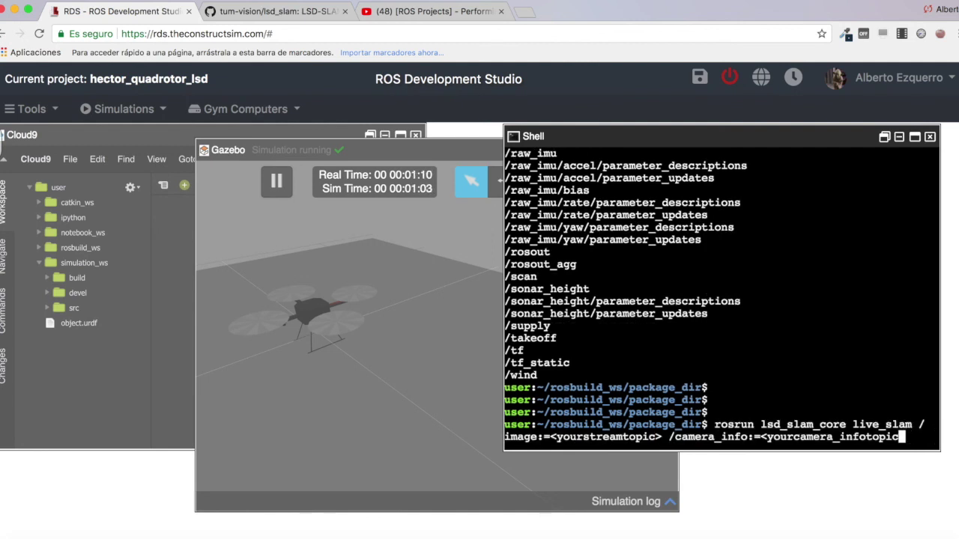
key("BackSpace")
key("BackSpace")
key("BackSpace")
key("BackSpace")
key("BackSpace")
key("BackSpace")
key("BackSpace")
key("BackSpace")
key("BackSpace")
key("BackSpace")
key("BackSpace")
key("BackSpace")
key("BackSpace")
key("BackSpace")
key("BackSpace")
key("BackSpace")
key("BackSpace")
key("BackSpace")
key("BackSpace")
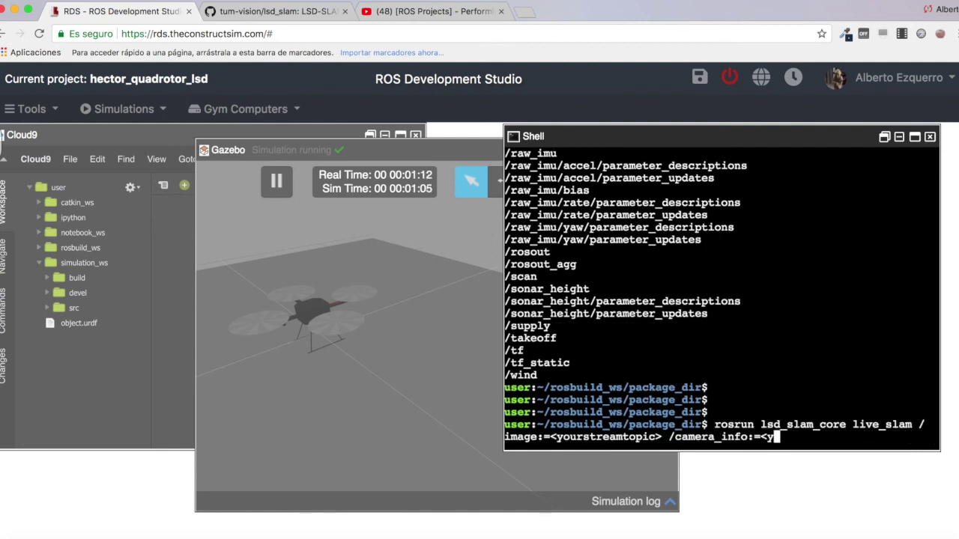
key("BackSpace")
key("BackSpace")
- Copy /front_cam/camera/camera_info from the topic list and paste it into the command
scroll(635, 231, "up", 1)
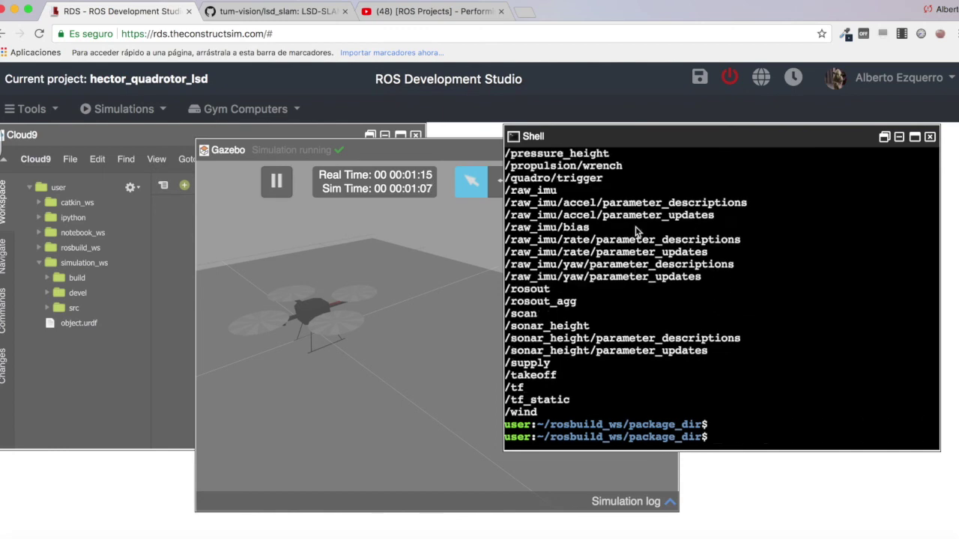
scroll(636, 231, "up", 3)
scroll(635, 233, "up", 4)
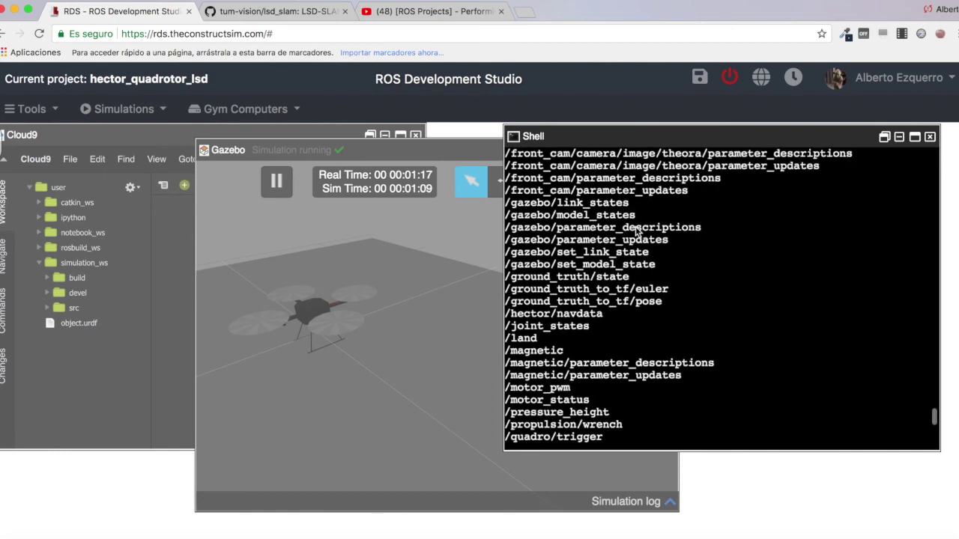
scroll(635, 233, "up", 4)
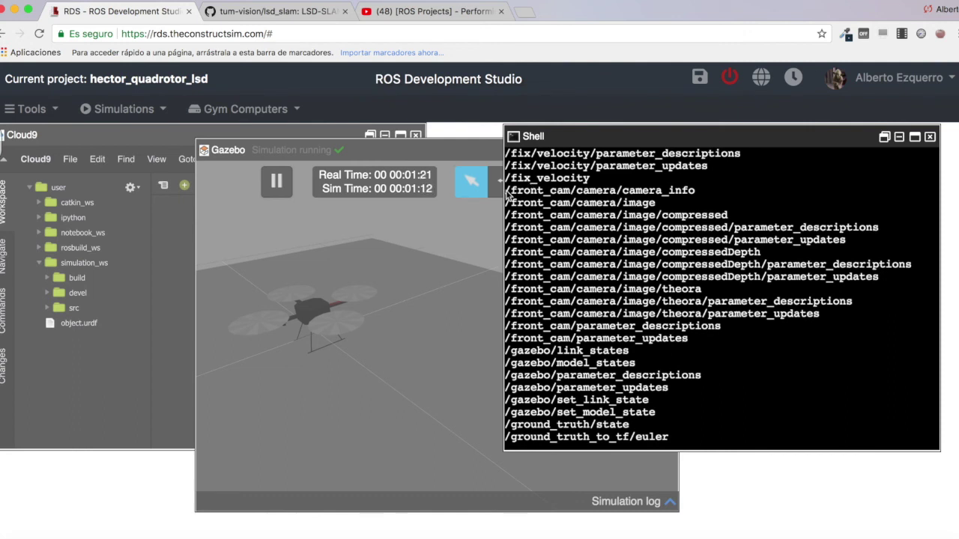
left_click_drag(577, 196, 694, 195)
key("super+c")
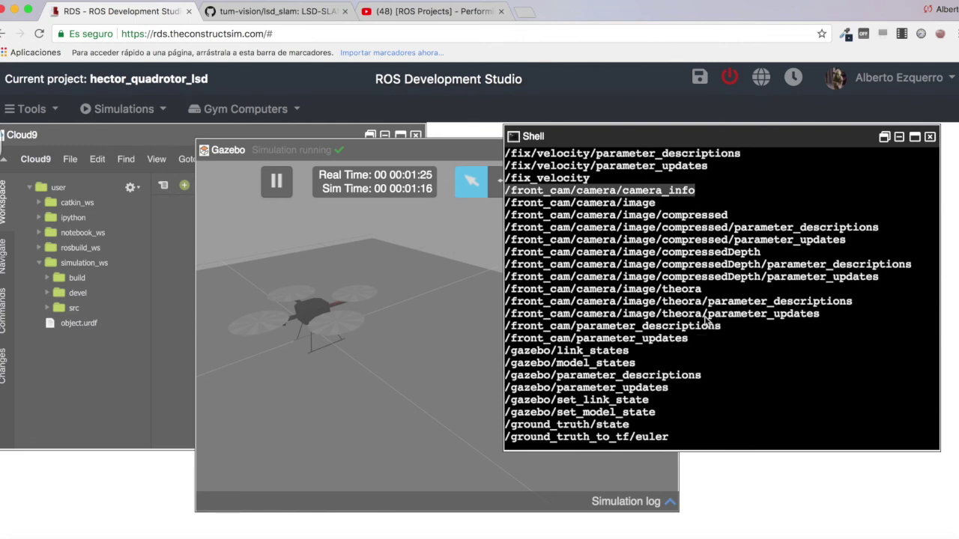
left_click(706, 320)
type("rosrun lsd_slam_core live_slam /image:=<yourstreamtopic> /camera_info:=")
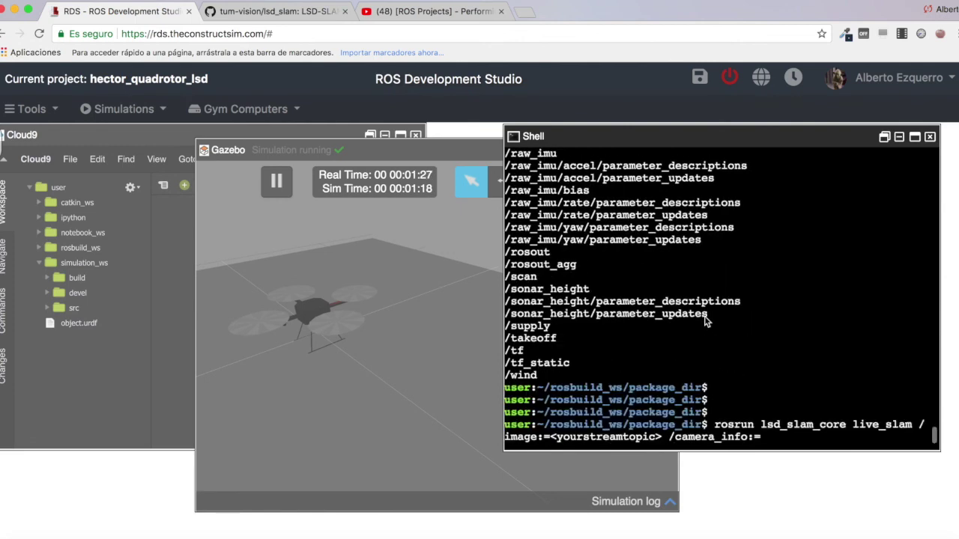
key("super+v")
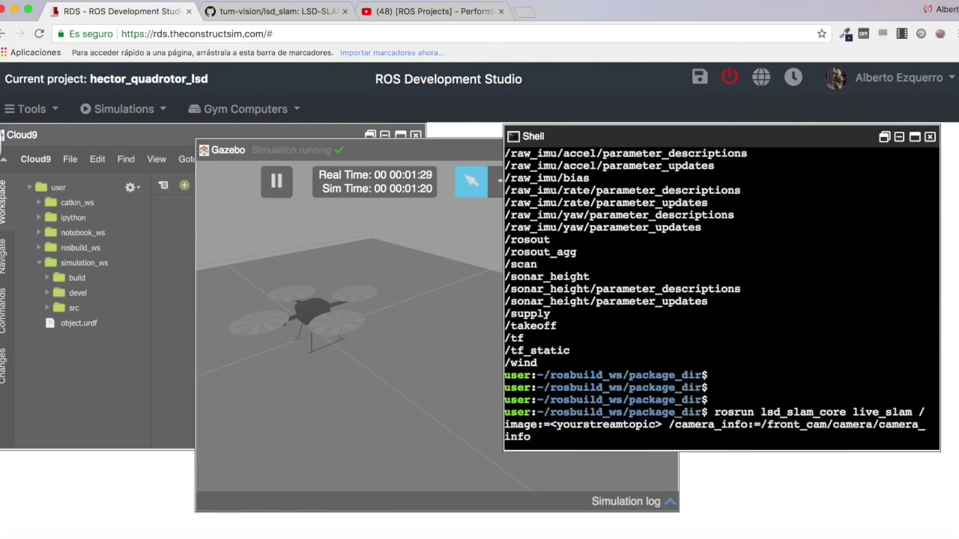
- Replace the image placeholder with /front_cam/camera/image
key("Left")
key("Left")
key("Left")
key("Left")
key("Left")
key("Left")
key("Left")
key("Left")
key("Left")
key("Left")
key("Left")
key("Left")
key("Left")
key("Left")
key("Left")
key("Left")
key("Left")
key("Left")
key("Left")
key("Left")
key("Left")
key("Left")
key("Left")
key("Left")
key("Left")
key("Left")
key("Left")
key("Left")
key("Left")
key("Left")
key("Left")
key("Left")
key("Left")
key("Left")
key("Left")
key("Left")
key("Left")
key("Left")
key("Left")
key("Left")
key("BackSpace")
key("BackSpace")
key("BackSpace")
key("BackSpace")
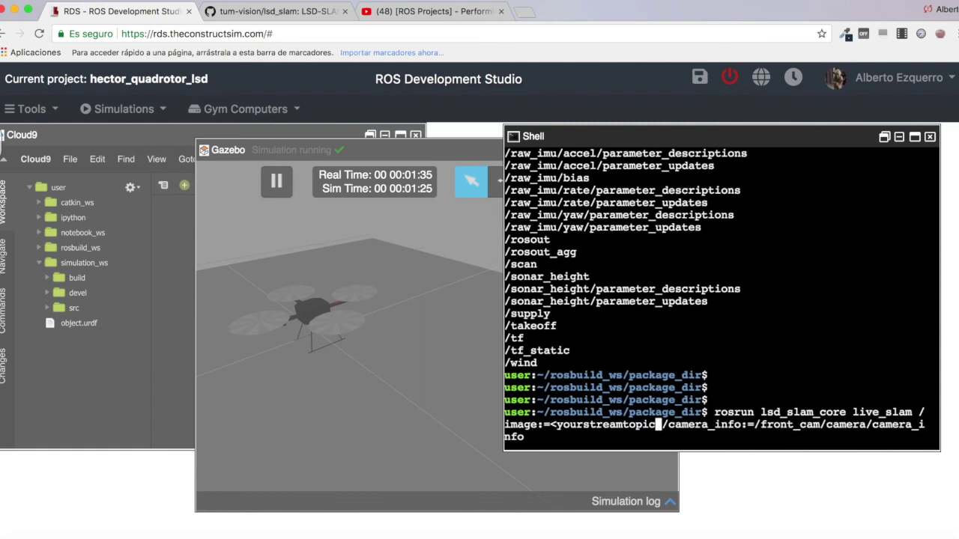
key("BackSpace")
key("BackSpace")
key("BackSpace")
key("BackSpace")
key("BackSpace")
key("BackSpace")
key("BackSpace")
key("BackSpace")
key("BackSpace")
key("BackSpace")
key("BackSpace")
key("BackSpace")
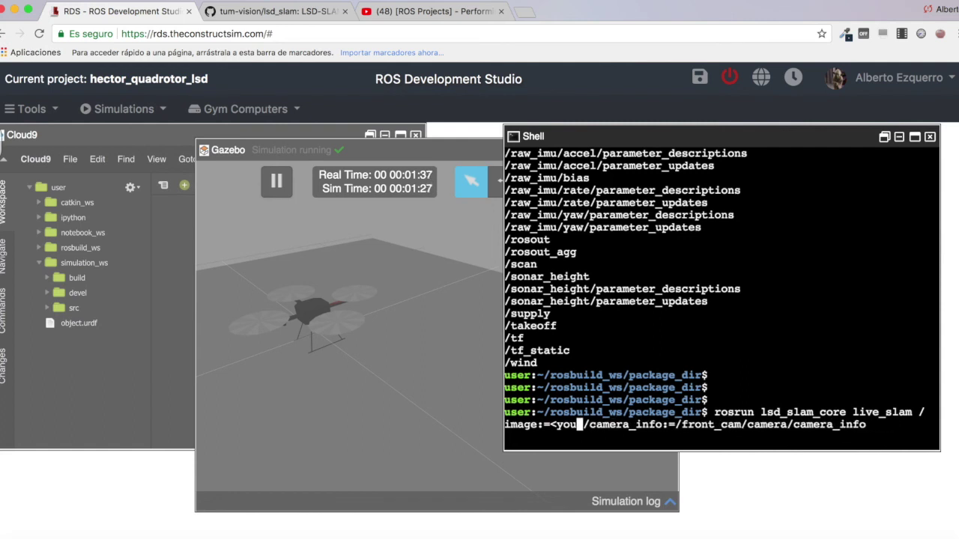
key("BackSpace")
key("super+v")
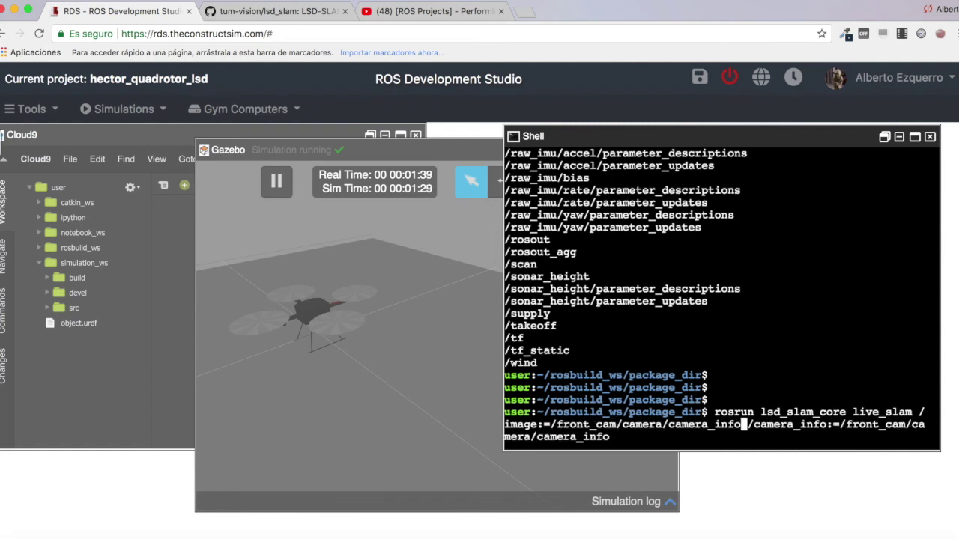
key("BackSpace")
key("BackSpace")
key("BackSpace")
key("BackSpace")
key("BackSpace")
key("BackSpace")
key("BackSpace")
key("BackSpace")
key("BackSpace")
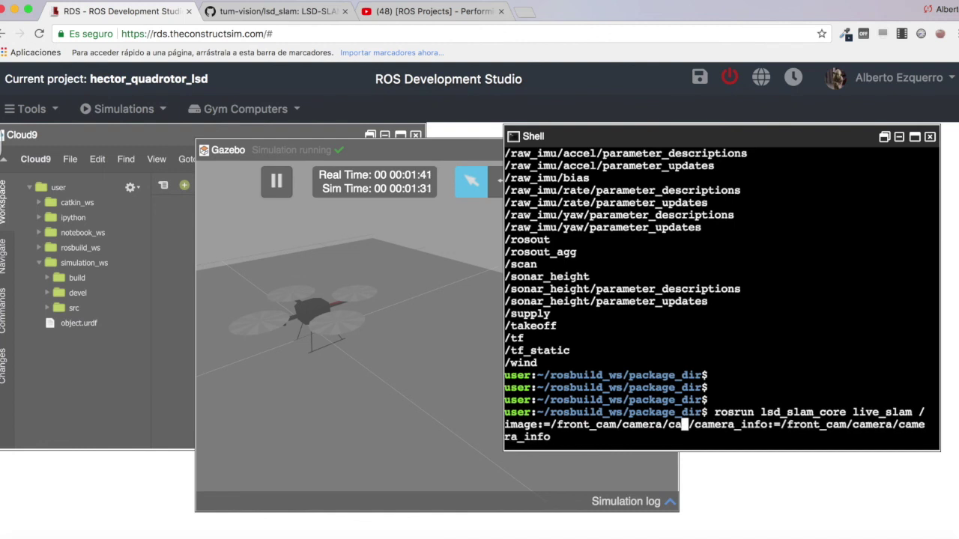
key("BackSpace")
key("BackSpace")
type("image")
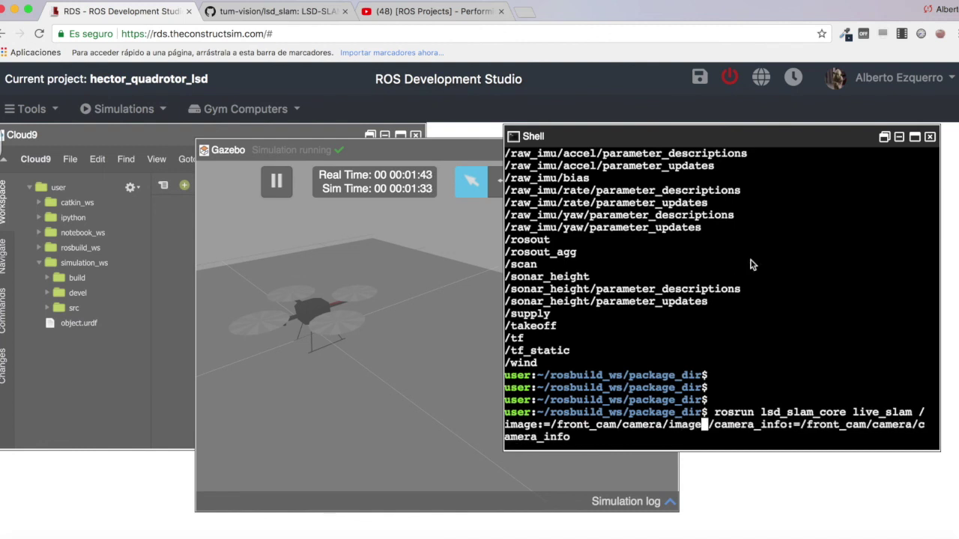
scroll(756, 237, "up", 5)
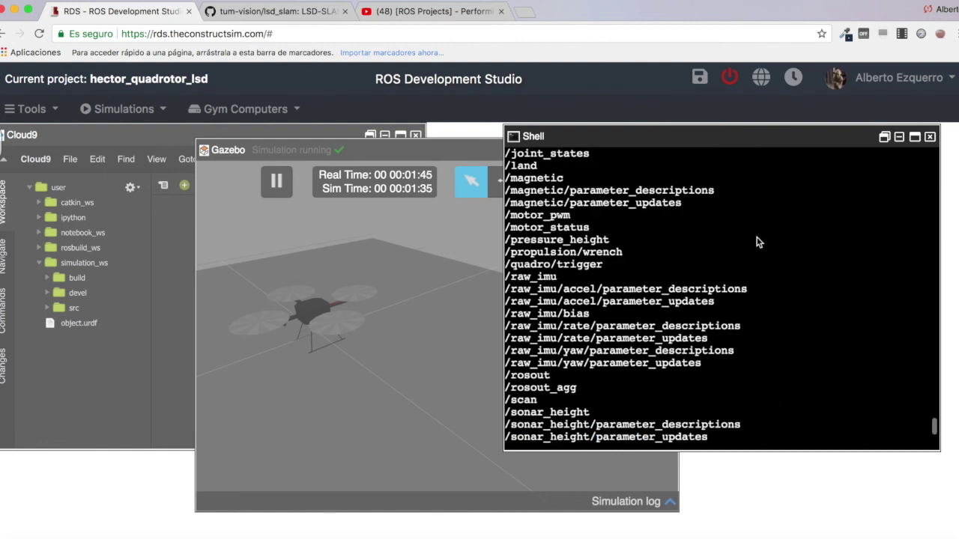
scroll(757, 242, "up", 5)
scroll(756, 241, "up", 5)
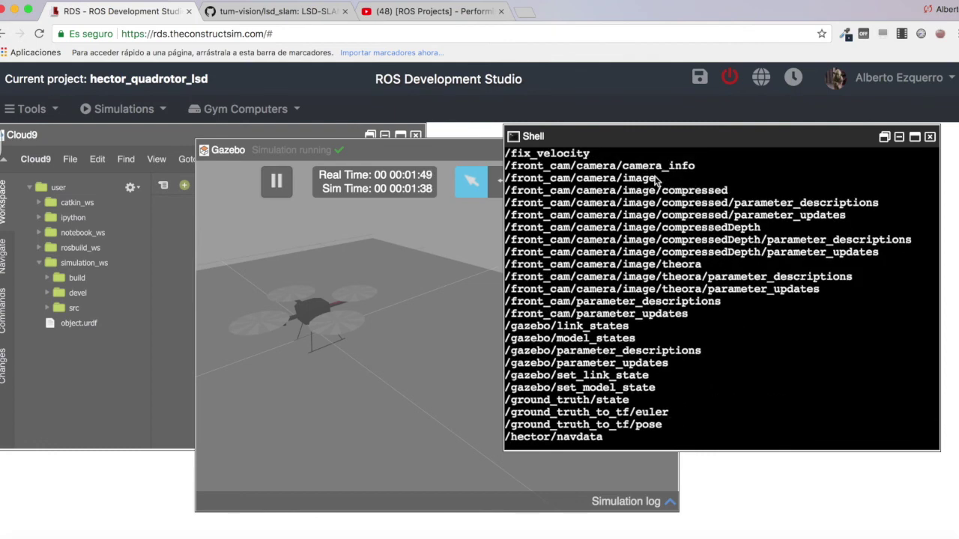
scroll(600, 182, "down", 15)
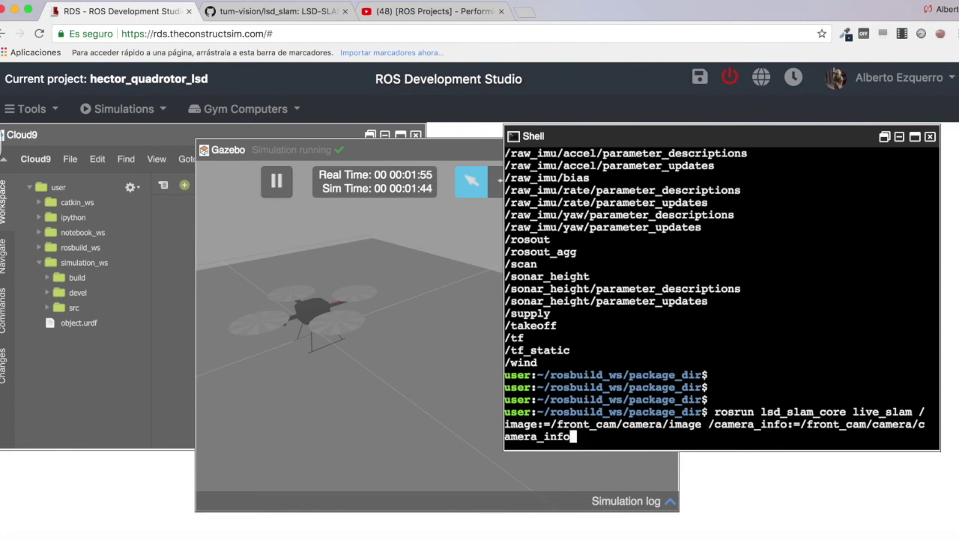
- Run the live_slam command remapped to the /front_cam/camera image and camera_info topics
key("Return")
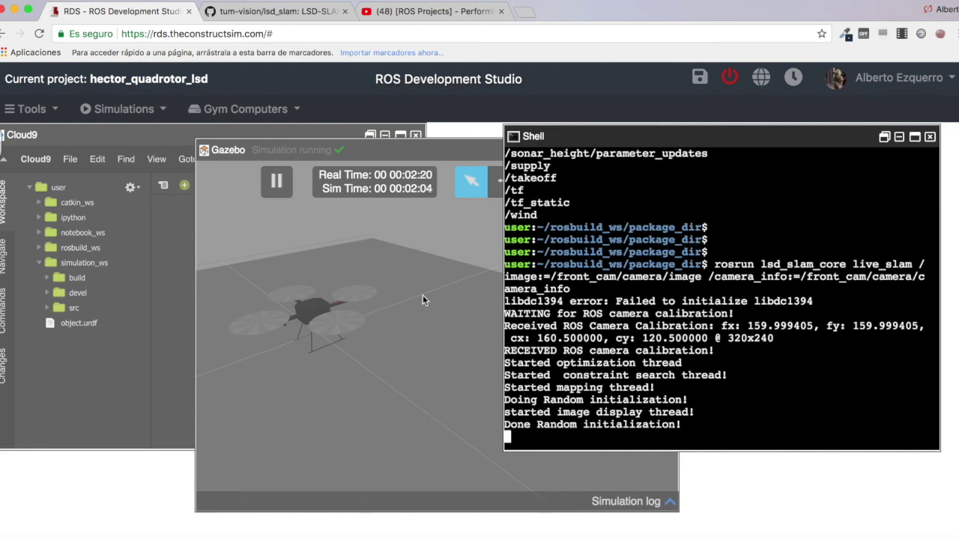
- Bring Gazebo forward and launch Graphical Tools from the Tools menu
left_click(363, 155)
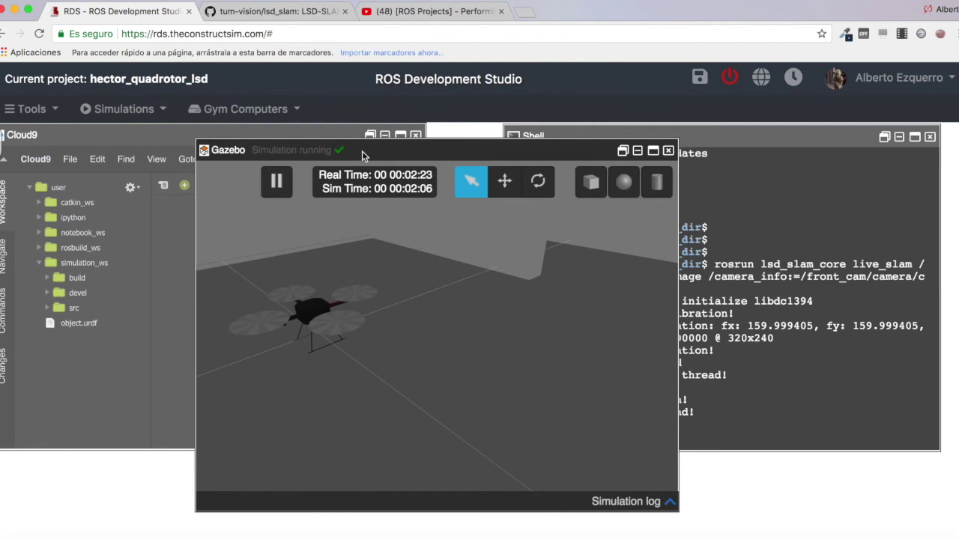
left_click(23, 113)
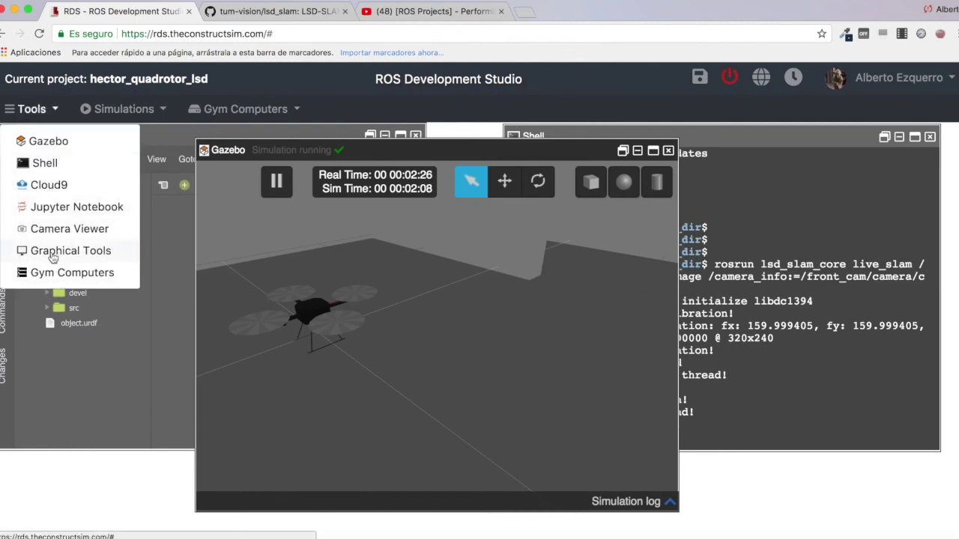
left_click(23, 251)
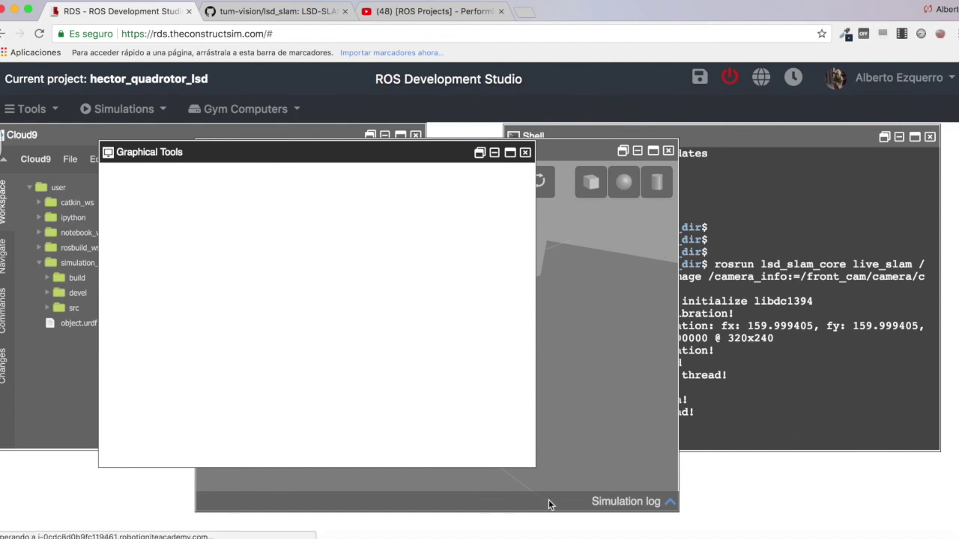
- Pop Graphical Tools out into the TheConstruct Desktop tab, close the embedded window, and view the DEPTH debug window
left_click(479, 153)
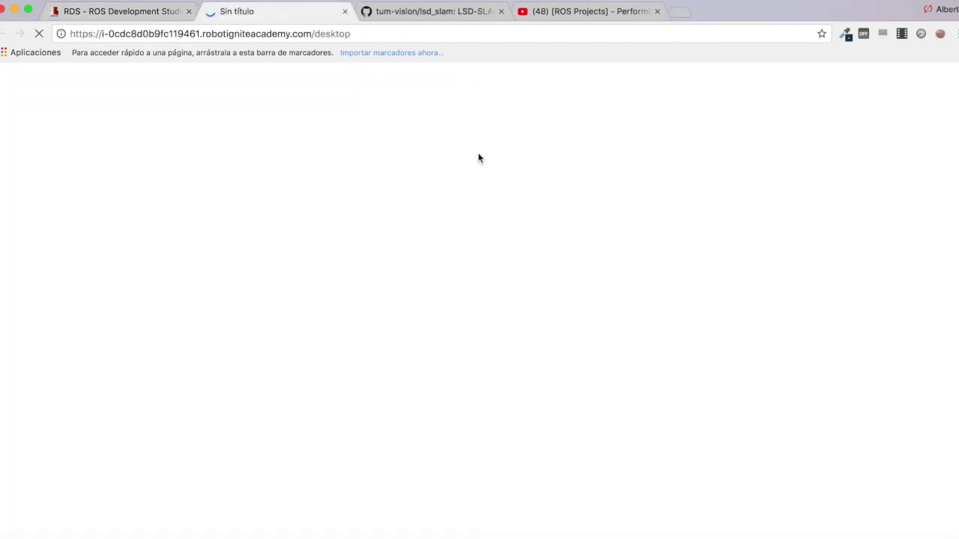
left_click(135, 15)
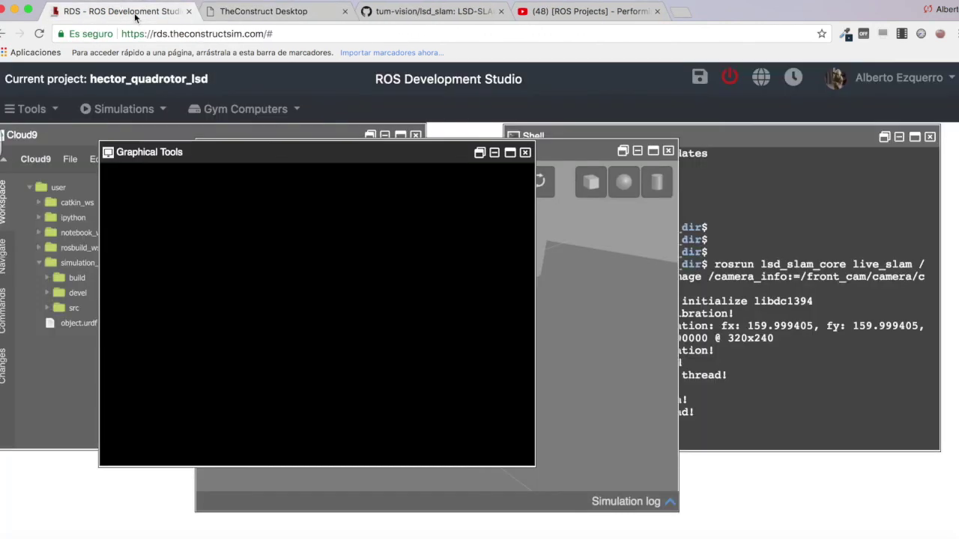
left_click(242, 13)
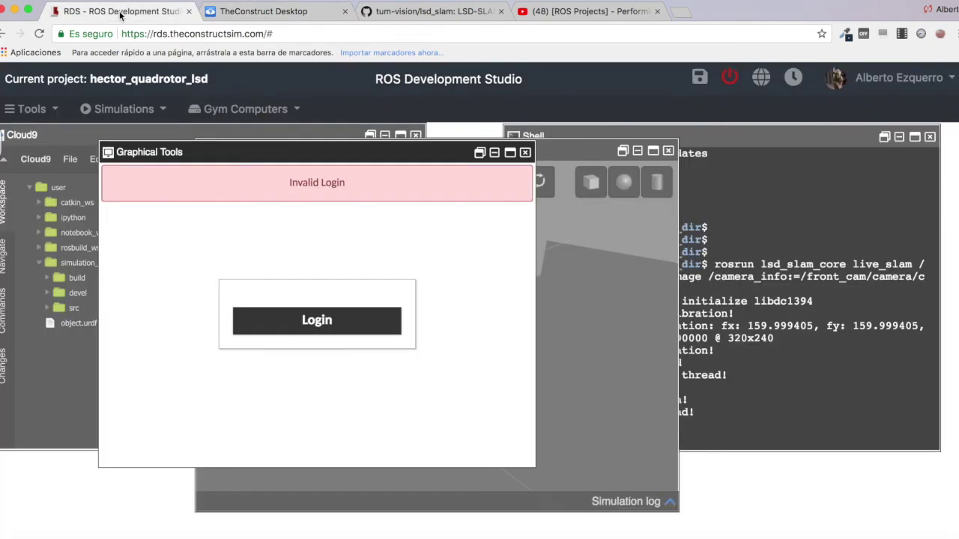
left_click(525, 152)
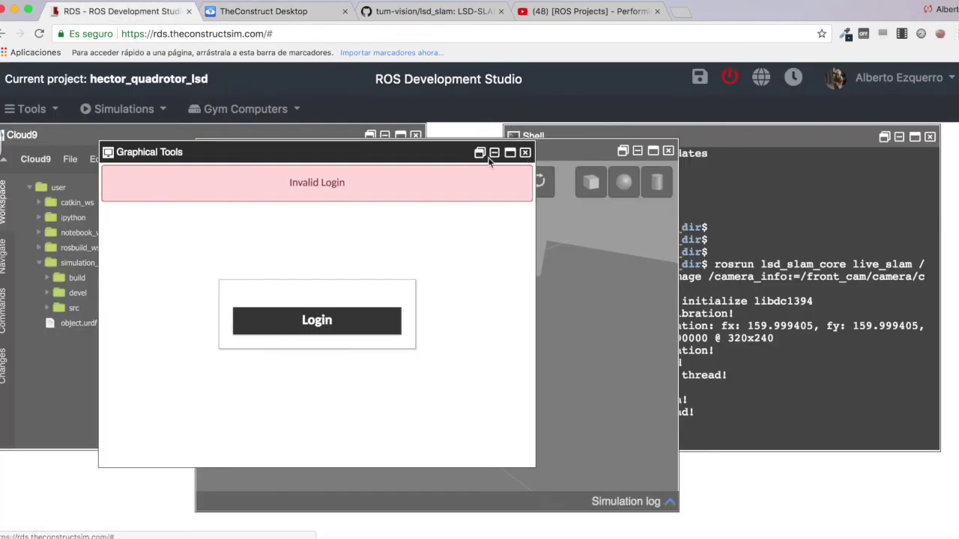
left_click(284, 12)
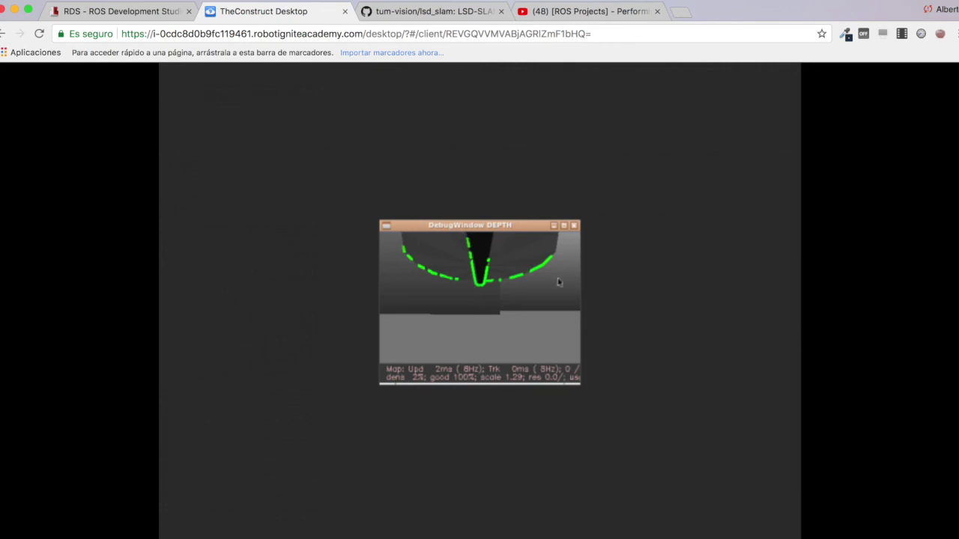
- Select 'rosrun lsd_slam_viewer viewer' in the README's Quickstart section, then return to ROS Development Studio
left_click(418, 11)
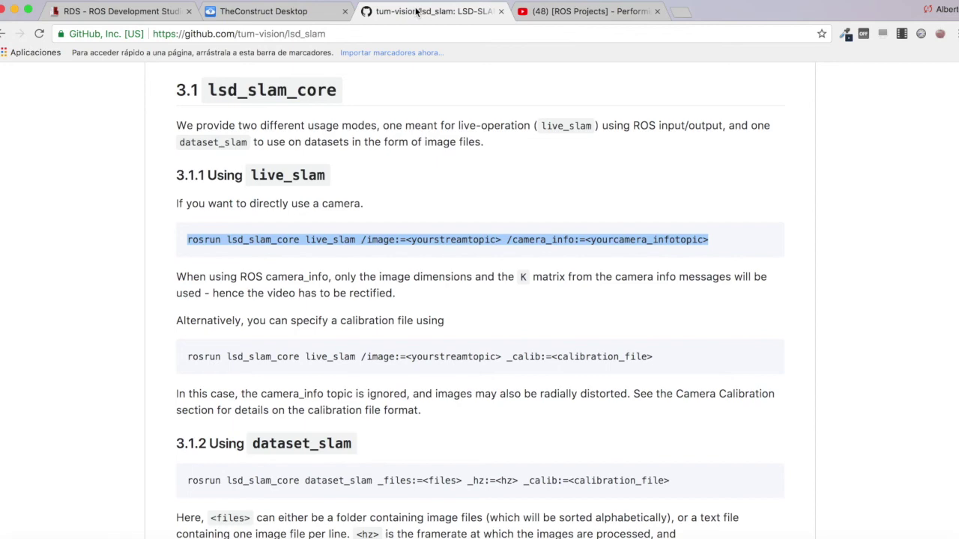
scroll(292, 355, "down", 2)
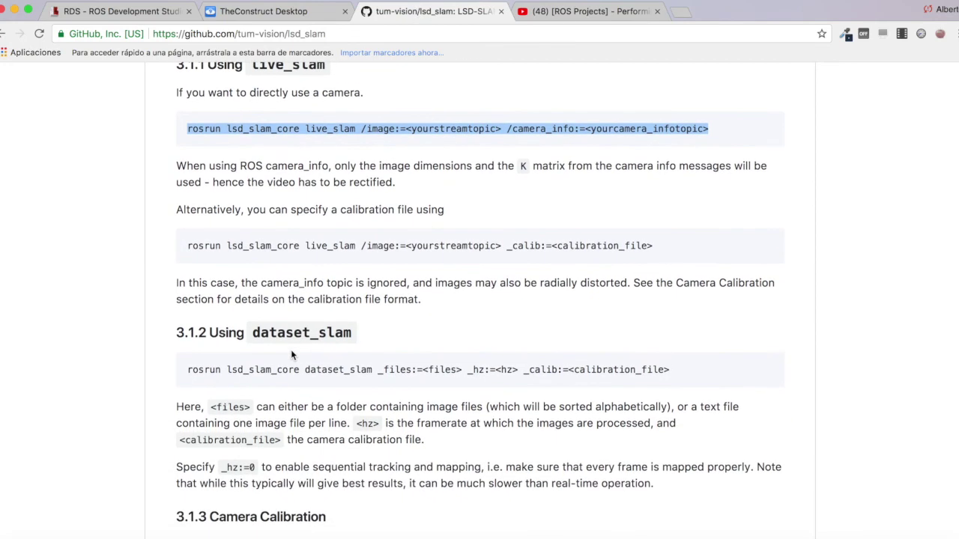
scroll(292, 355, "up", 5)
scroll(292, 355, "up", 5)
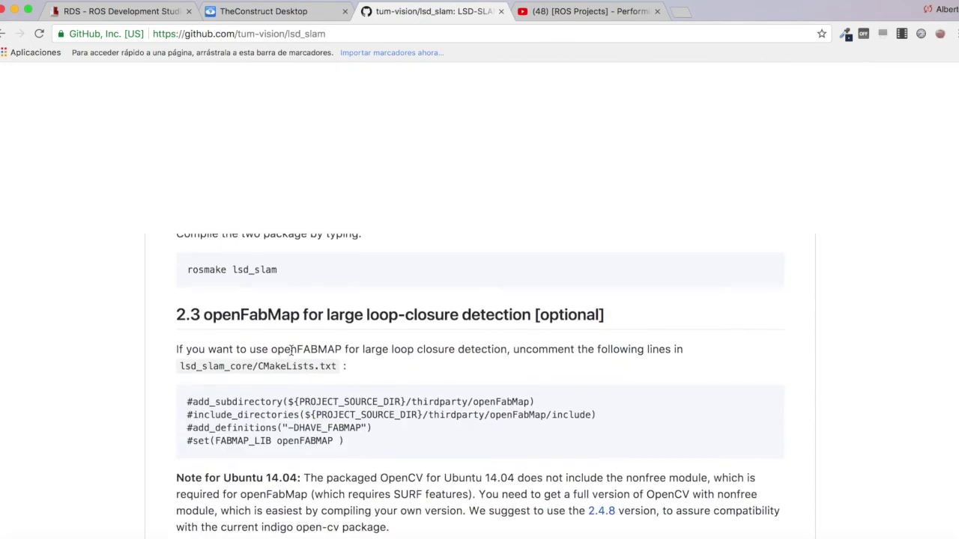
scroll(292, 350, "up", 8)
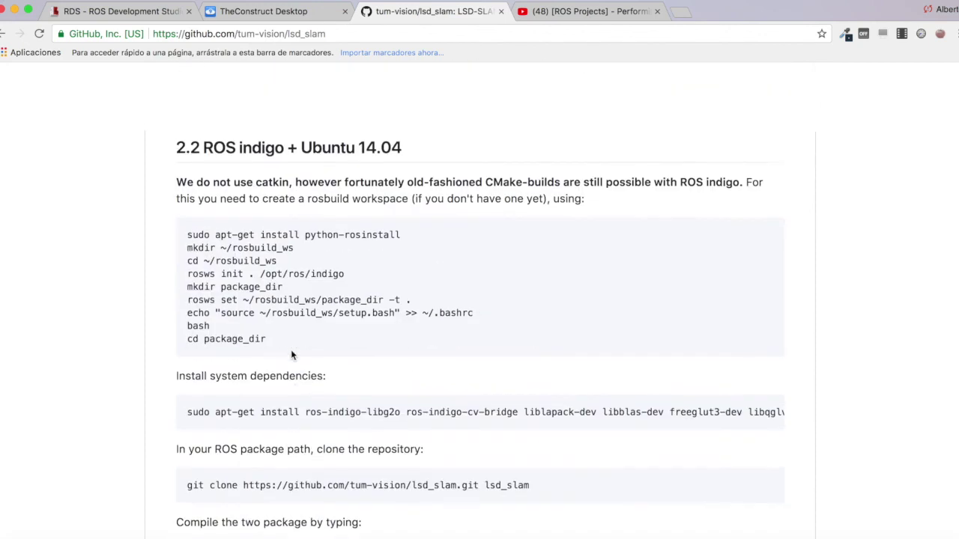
scroll(291, 349, "up", 5)
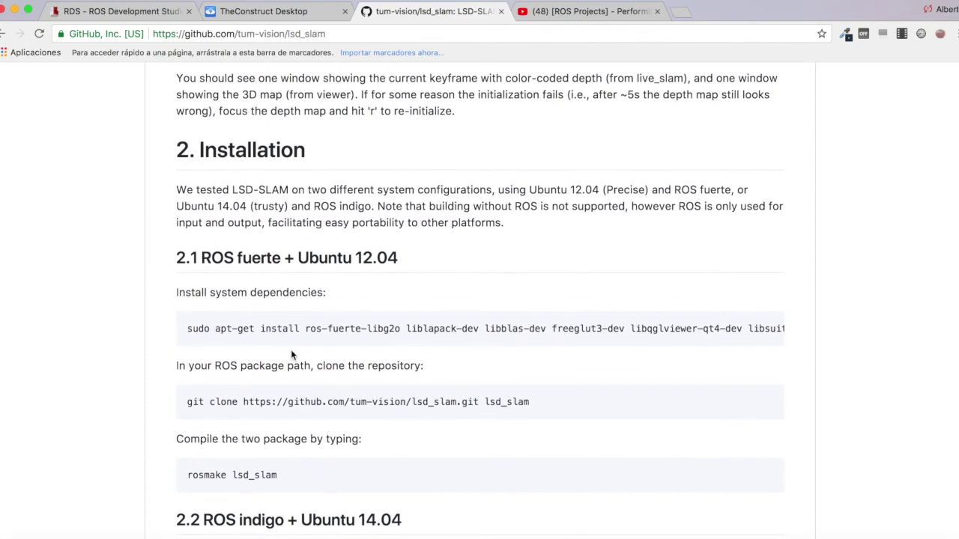
scroll(290, 350, "up", 2)
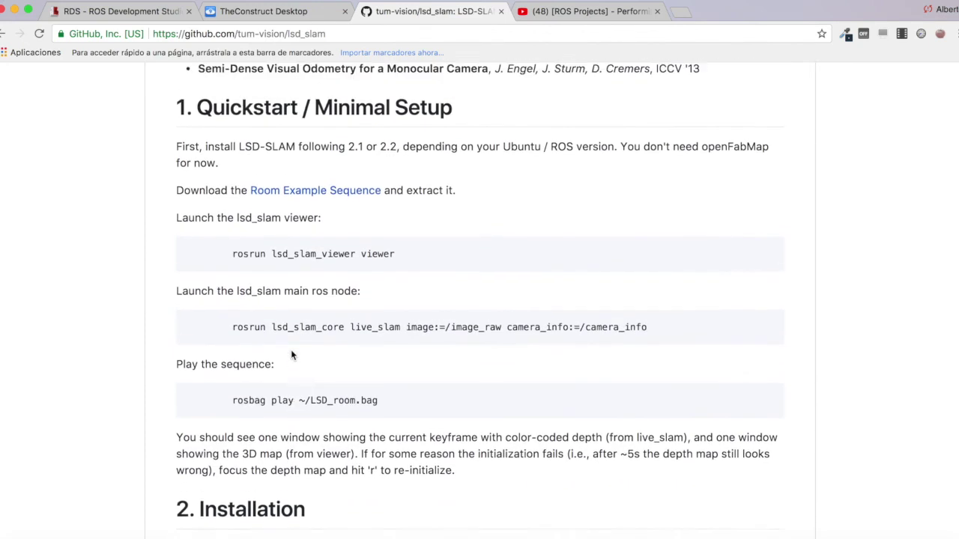
left_click(233, 274)
left_click_drag(233, 274, 402, 282)
key("super+c")
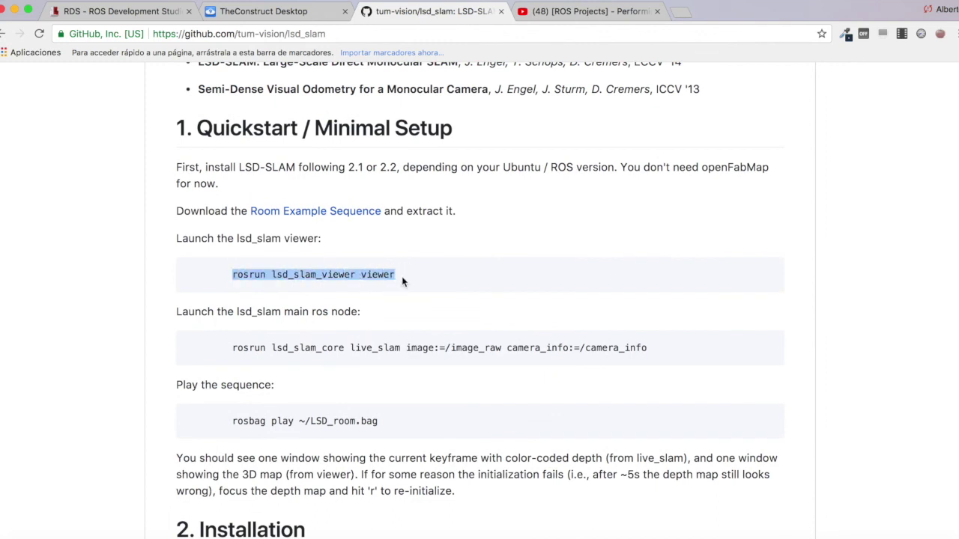
left_click(139, 11)
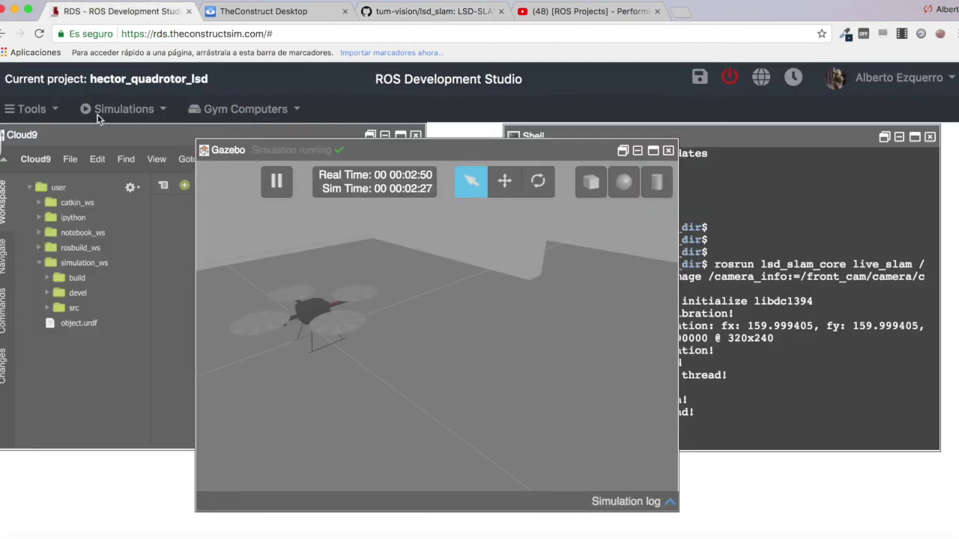
- Start 'rosrun lsd_slam_viewer viewer' in a new Shell and view the PointCloud Viewer on the remote desktop
left_click(36, 109)
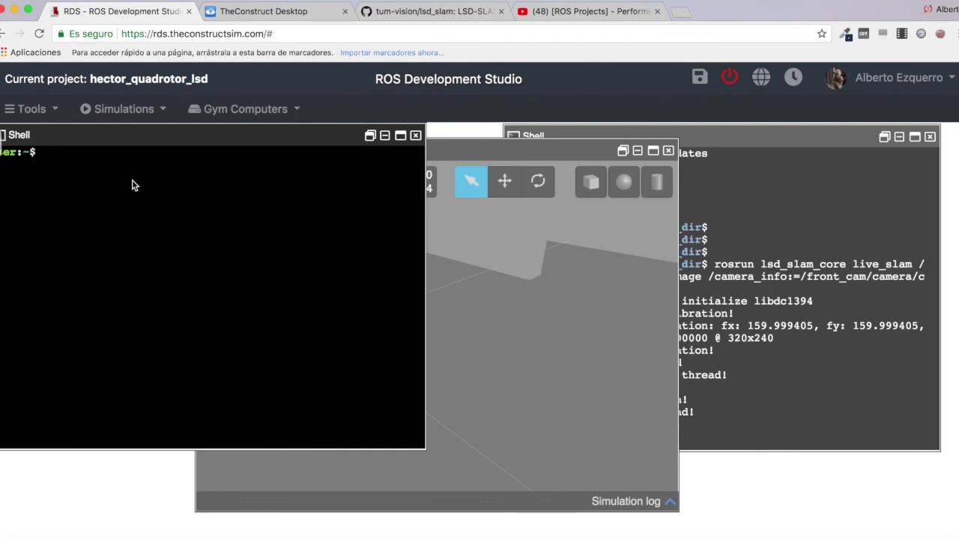
left_click(132, 185)
key("Return")
key("super+v")
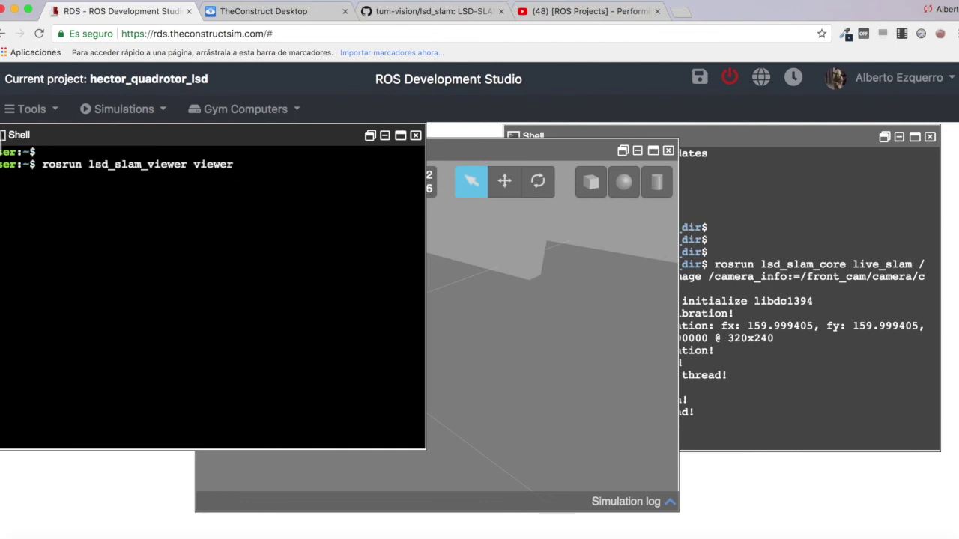
left_click(275, 12)
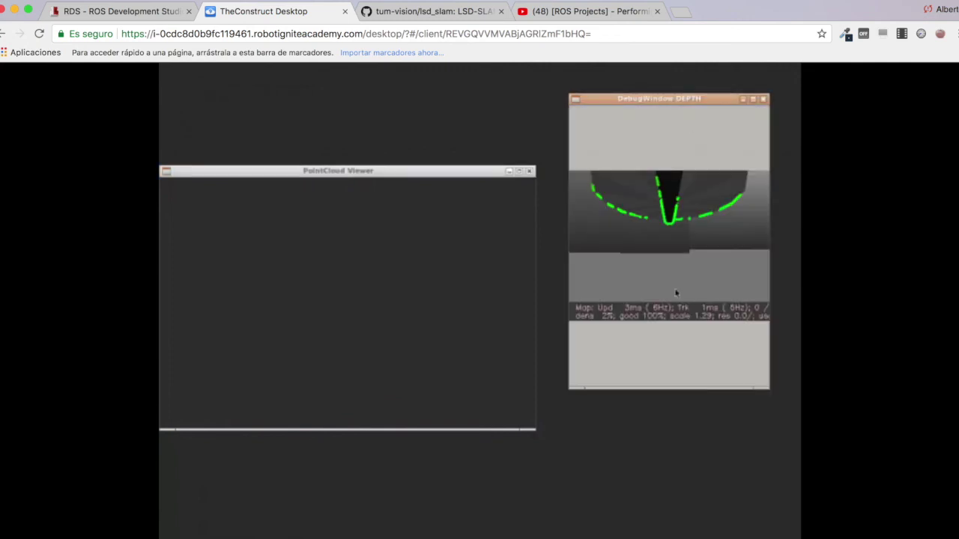
- Drag the DebugWindow DEPTH lower beside the PointCloud Viewer, checking the Gazebo simulation in between
left_click_drag(678, 104, 678, 155)
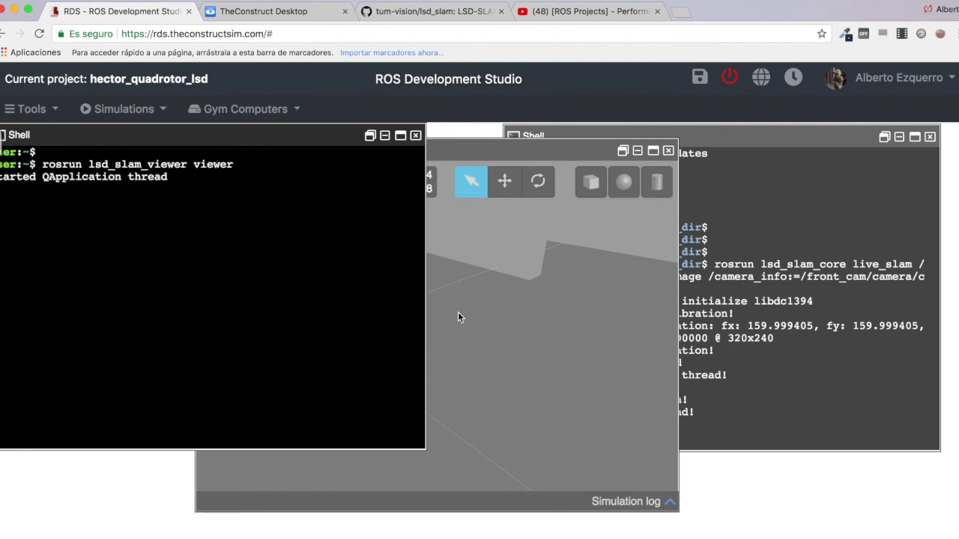
left_click(459, 318)
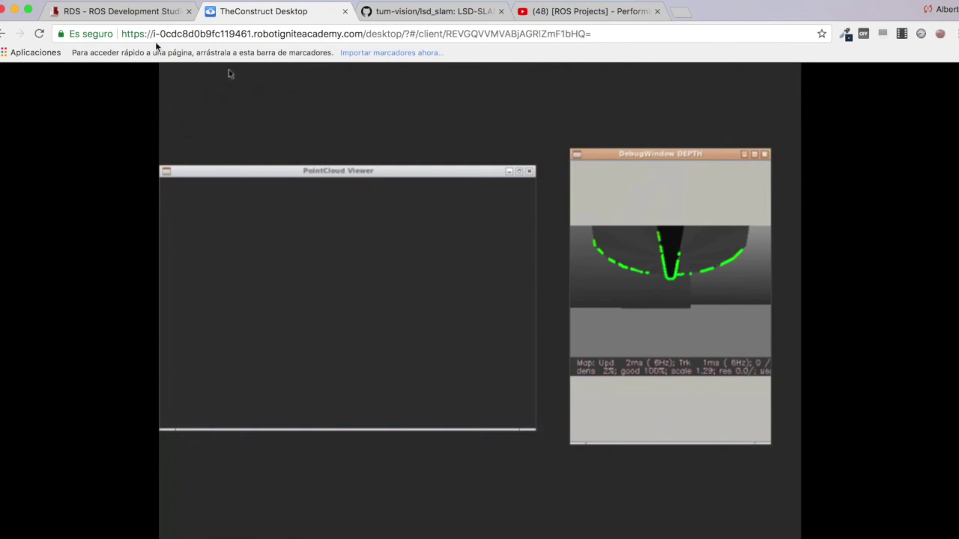
left_click(126, 15)
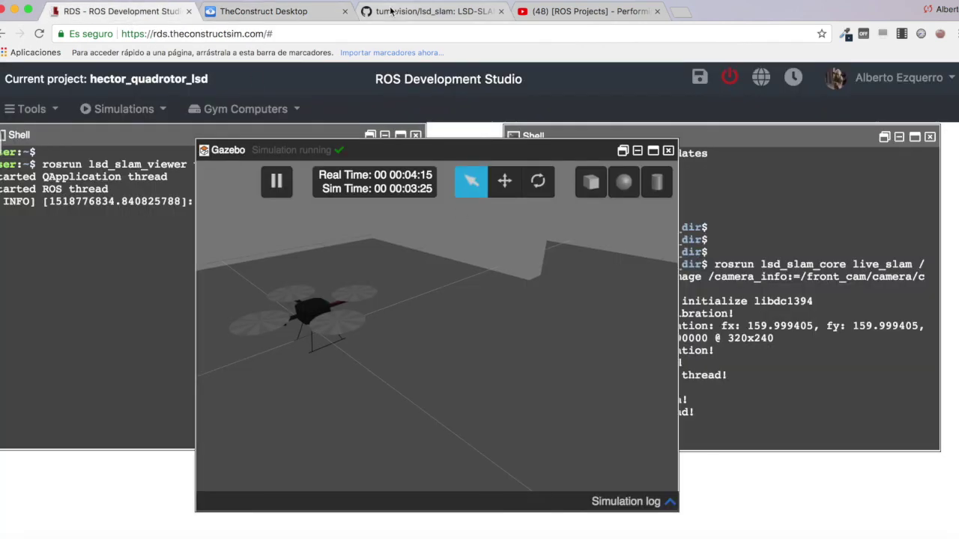
left_click(254, 12)
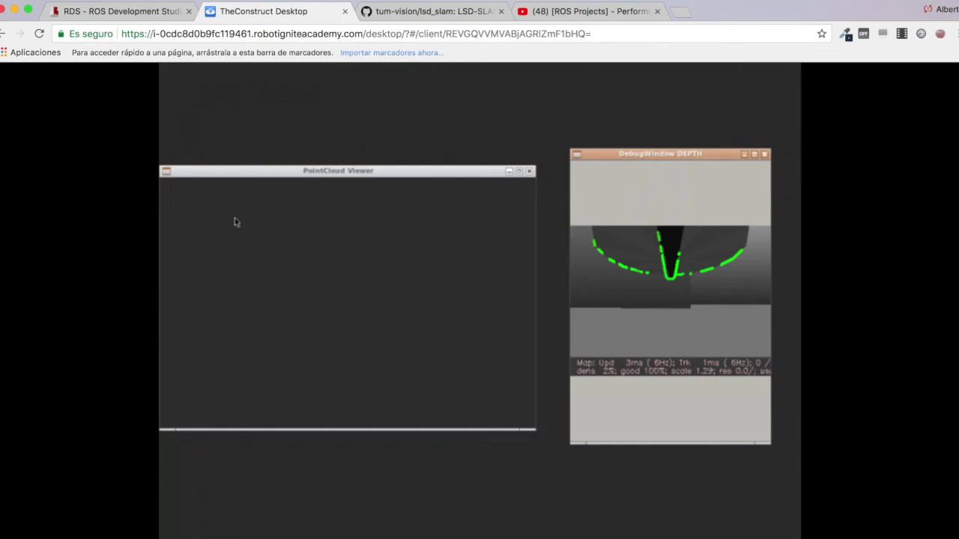
- Open the vision.in.tum.de/lsdslam link at the top of the lsd_slam README in a new tab and view it
left_click(417, 13)
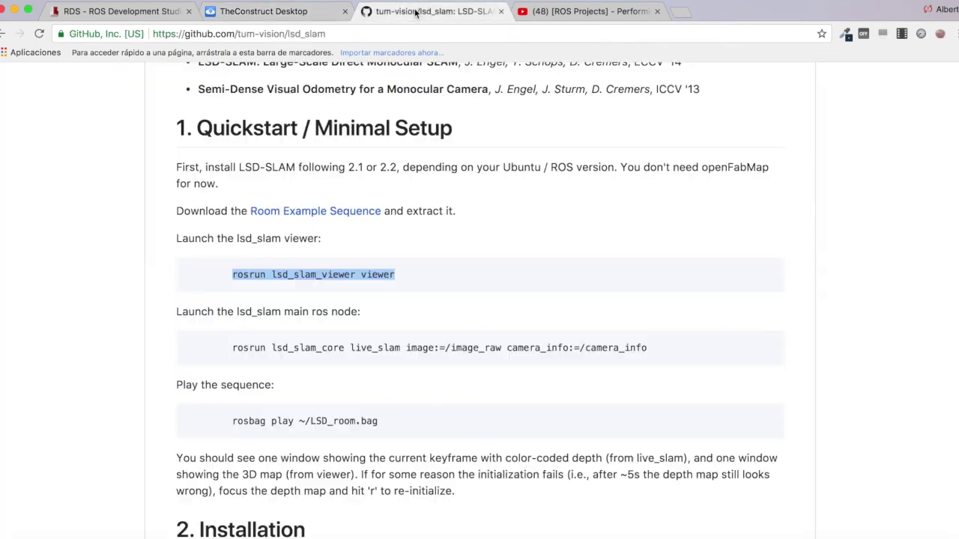
scroll(379, 162, "up", 5)
scroll(379, 162, "down", 2)
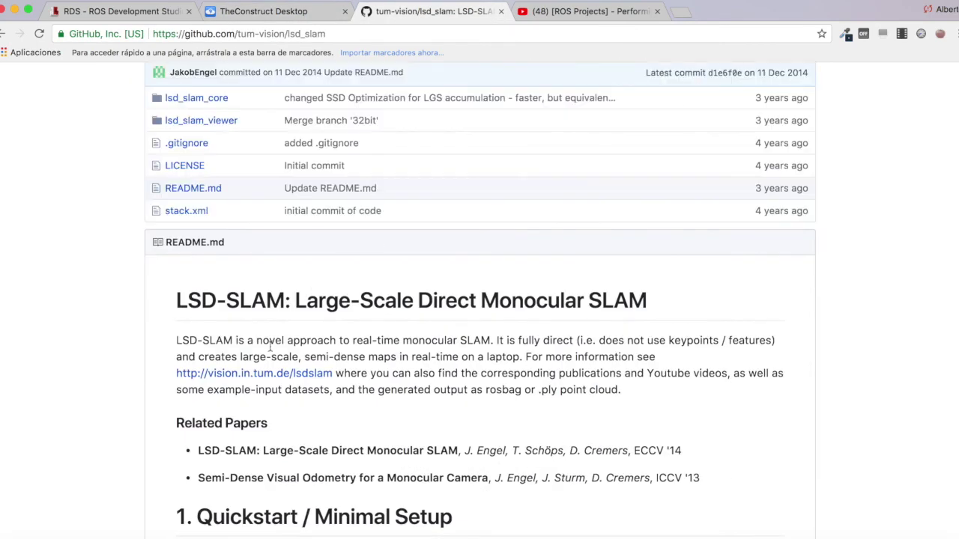
right_click(251, 381)
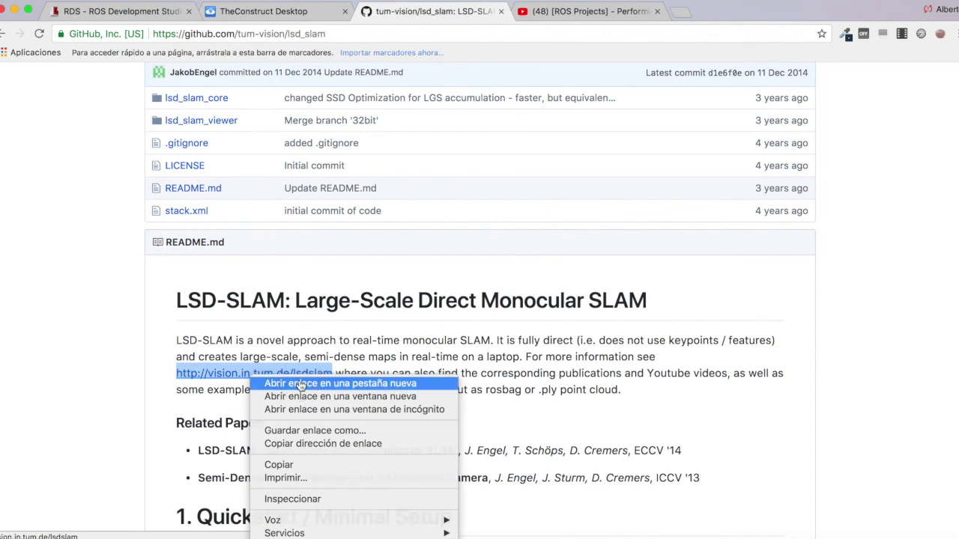
left_click(289, 384)
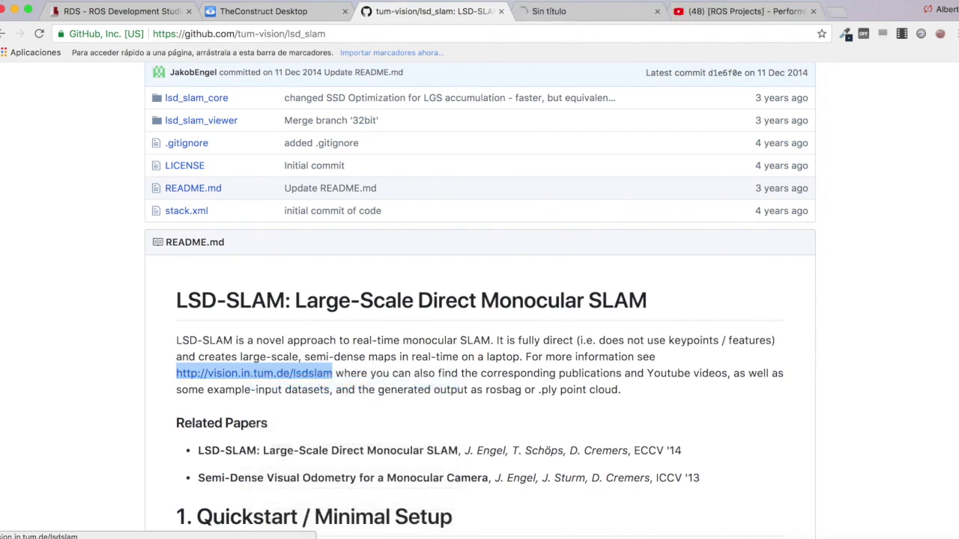
left_click(548, 15)
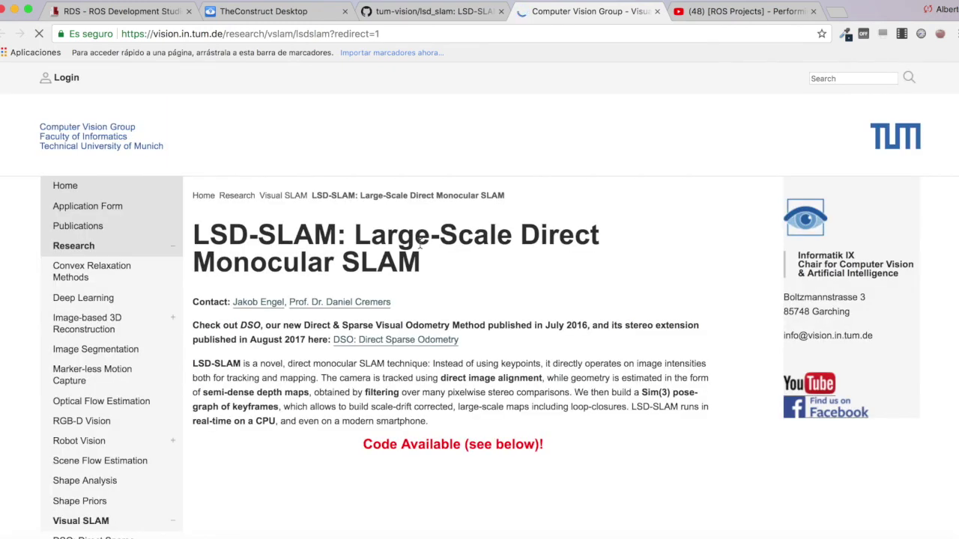
- Scroll up and down the LSD-SLAM project page past the demo video and global map examples
scroll(420, 244, "down", 5)
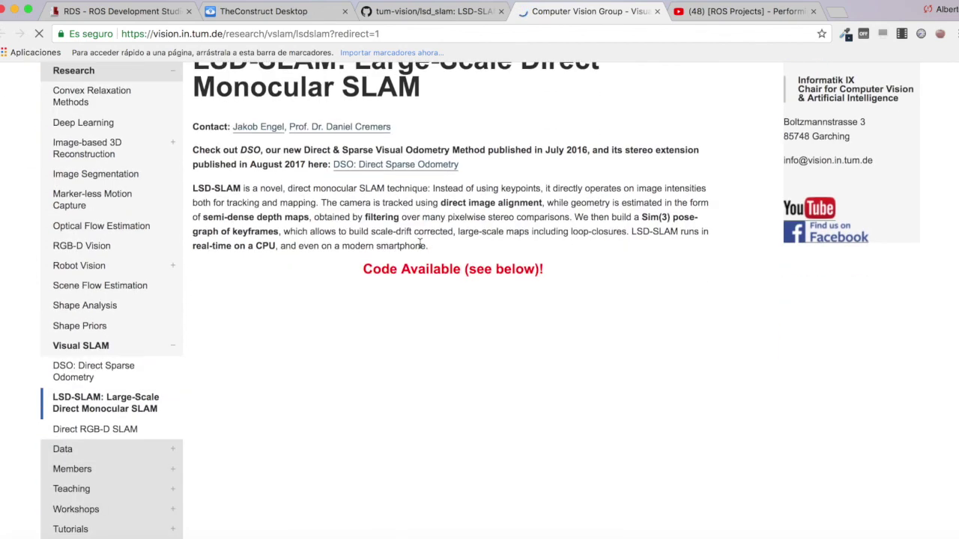
scroll(420, 243, "up", 3)
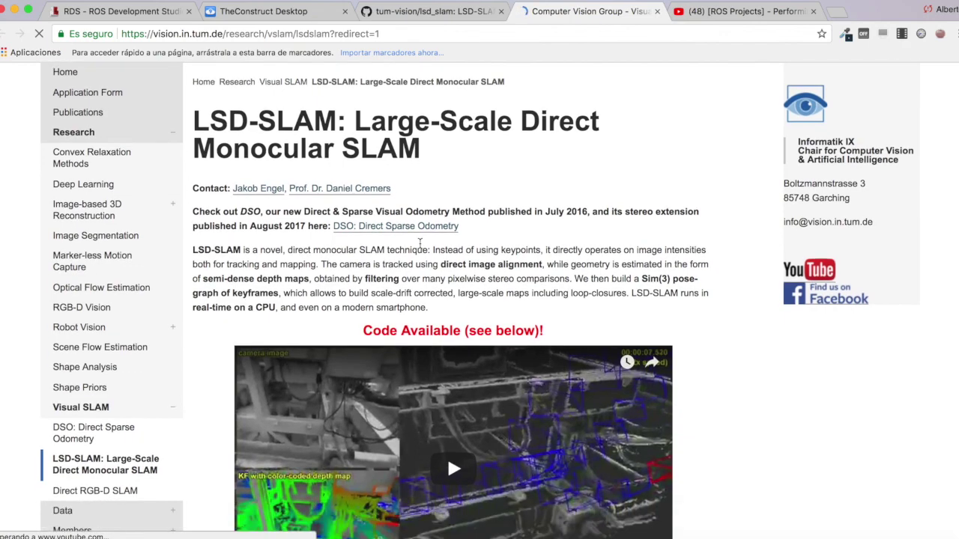
scroll(420, 244, "down", 9)
scroll(422, 249, "up", 2)
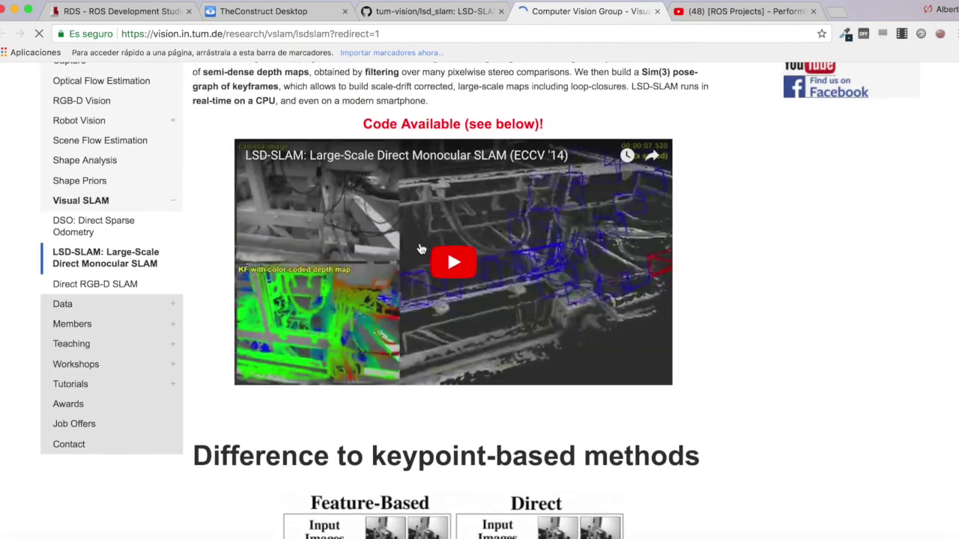
scroll(422, 250, "down", 8)
scroll(421, 248, "down", 15)
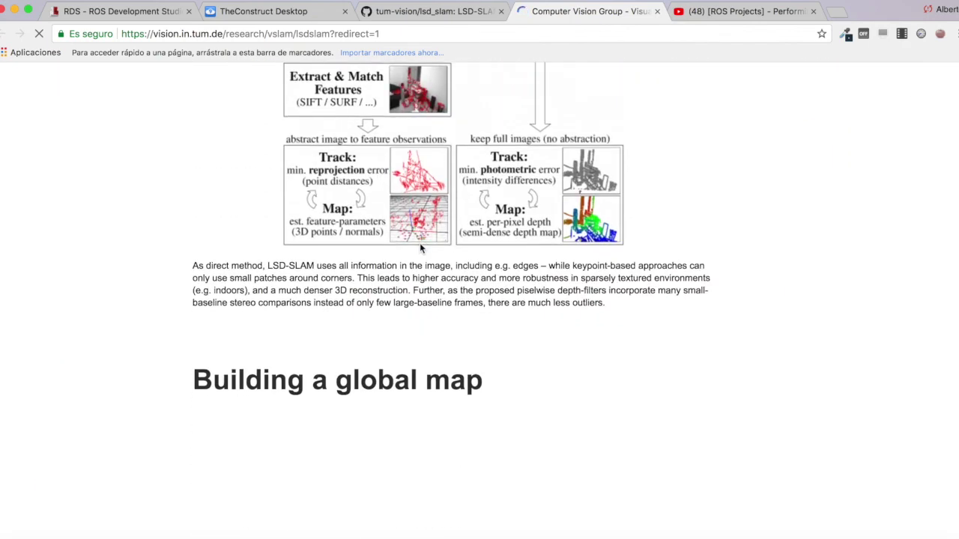
scroll(207, 384, "down", 10)
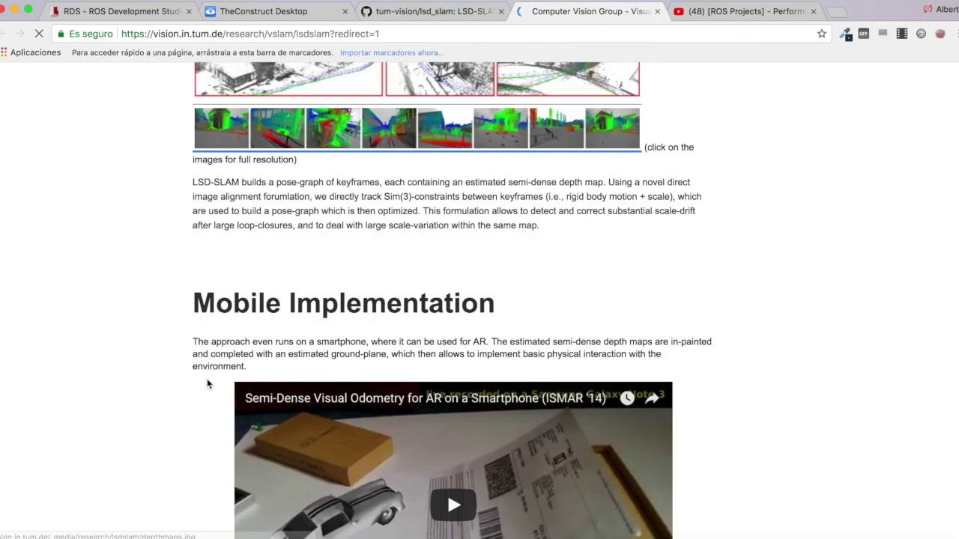
scroll(208, 384, "up", 10)
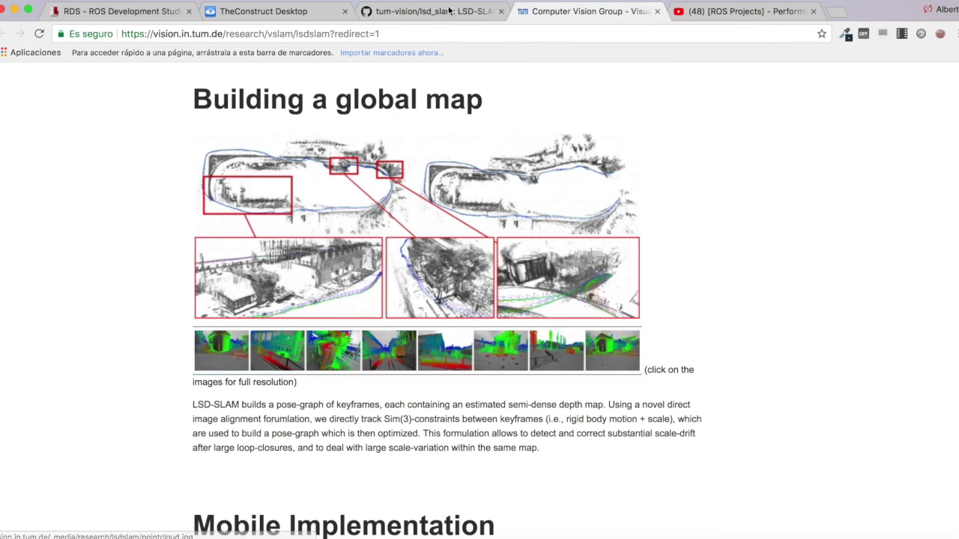
- Glance at the remote desktop and lsd_slam GitHub page, then settle on the TheConstruct desktop with the SLAM windows
left_click(245, 15)
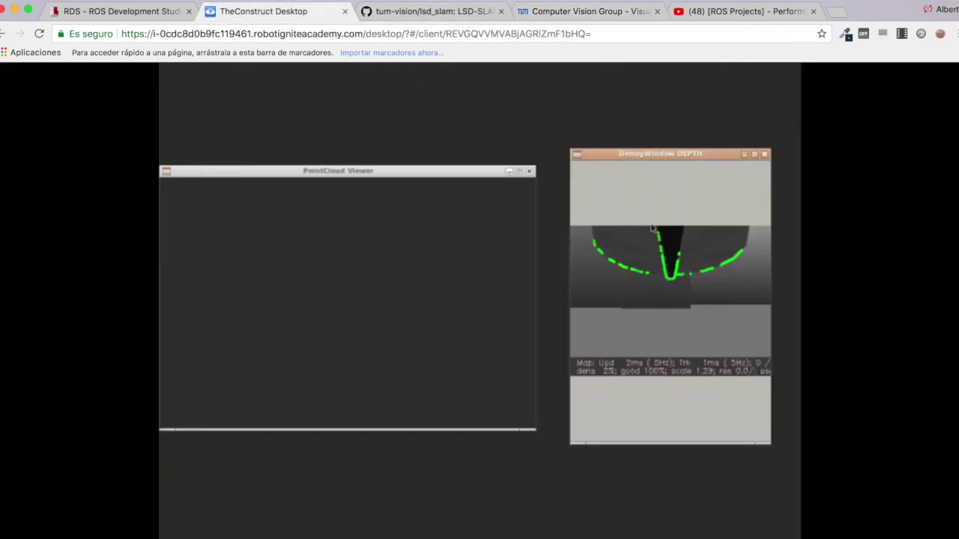
left_click(410, 12)
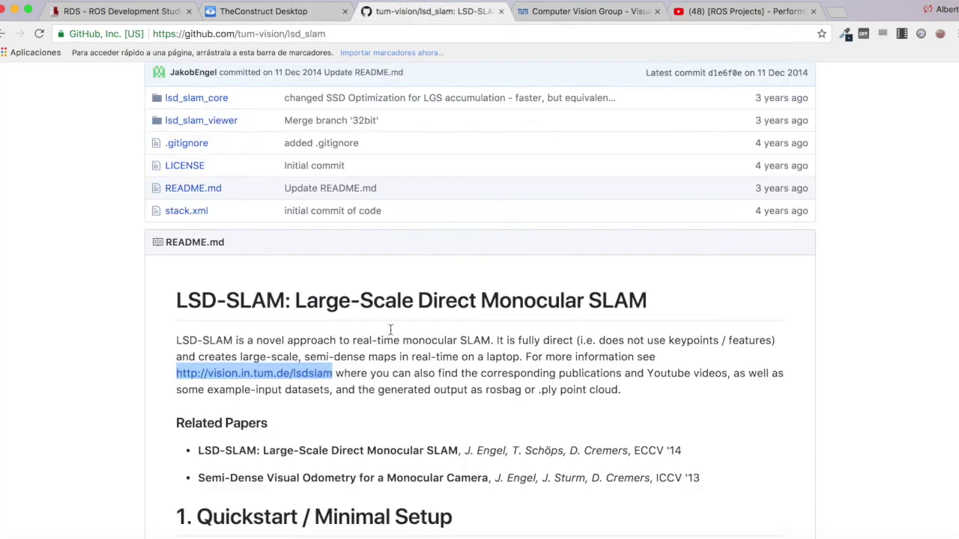
left_click(555, 10)
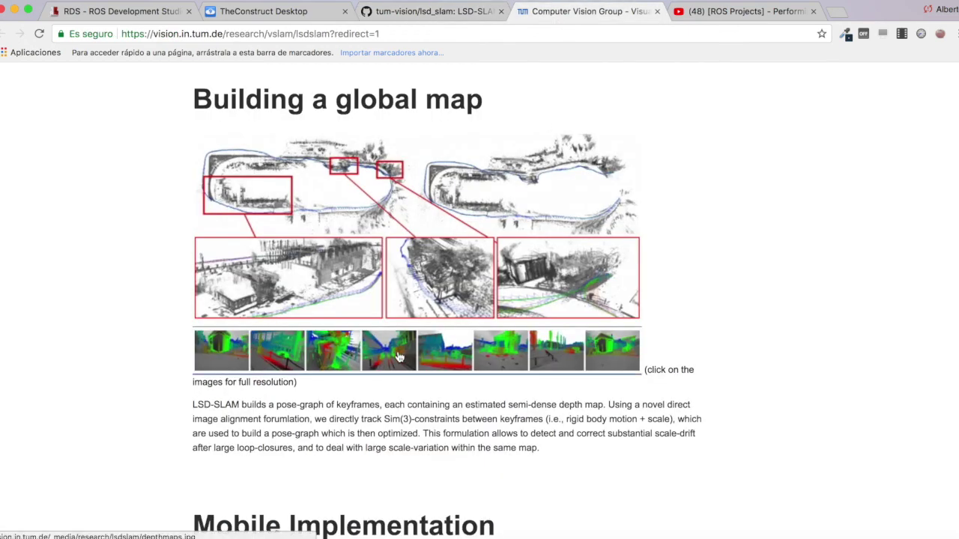
scroll(384, 360, "up", 10)
scroll(389, 353, "up", 5)
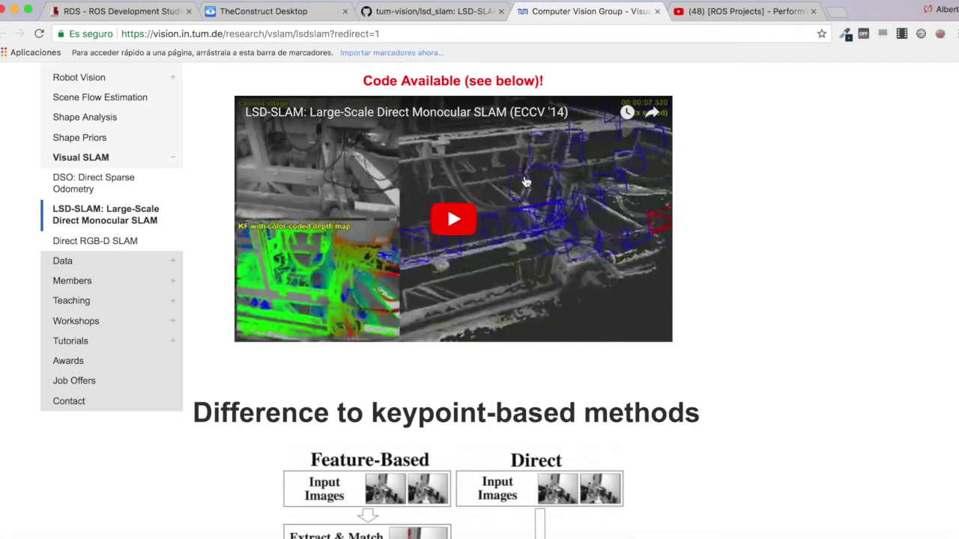
scroll(456, 137, "down", 10)
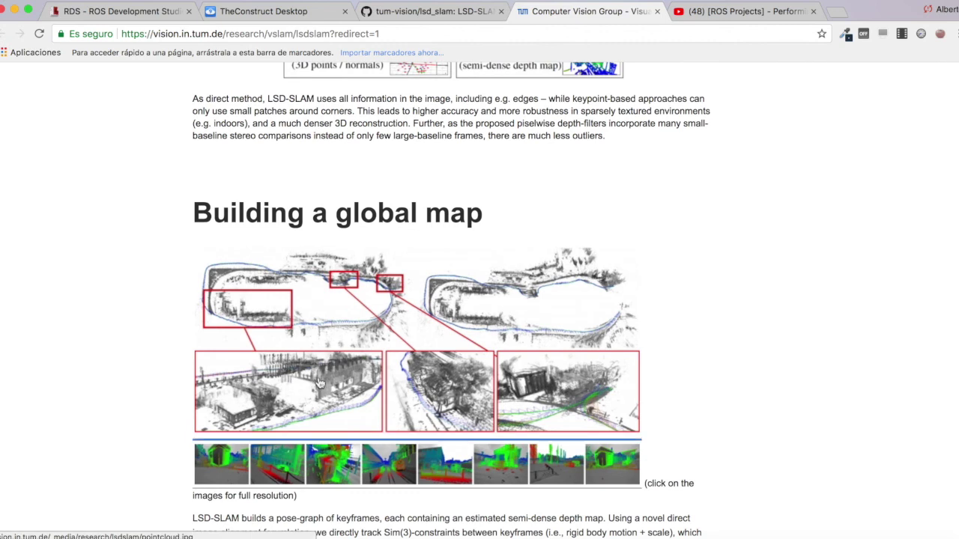
left_click(274, 12)
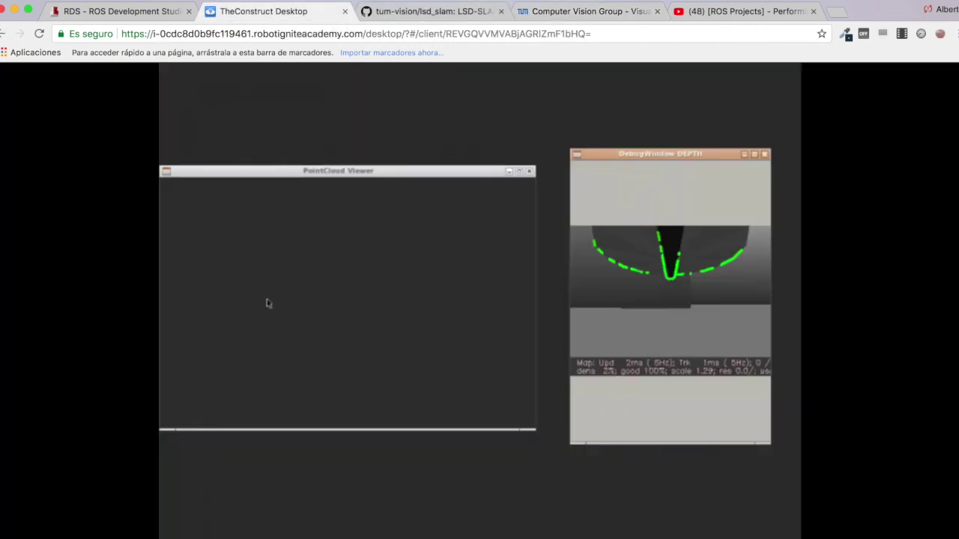